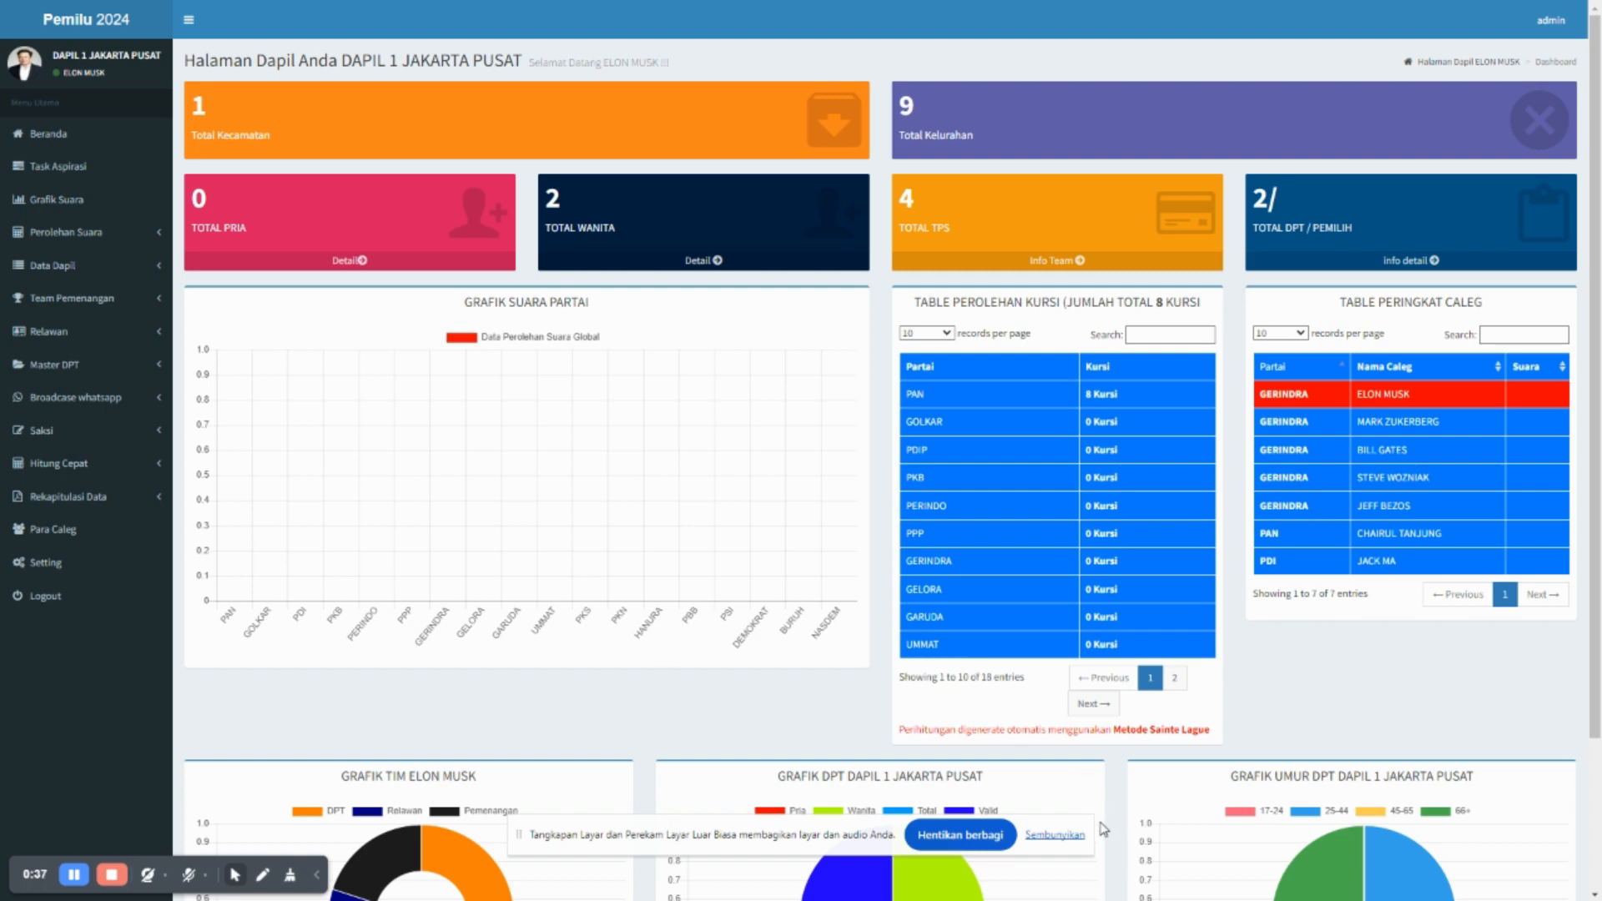
# - Hide the screen-sharing notice, look at the Tim Koding Indonesia channel's playlists on YouTube, and return to the election dashboard
pyautogui.click(1055, 835)
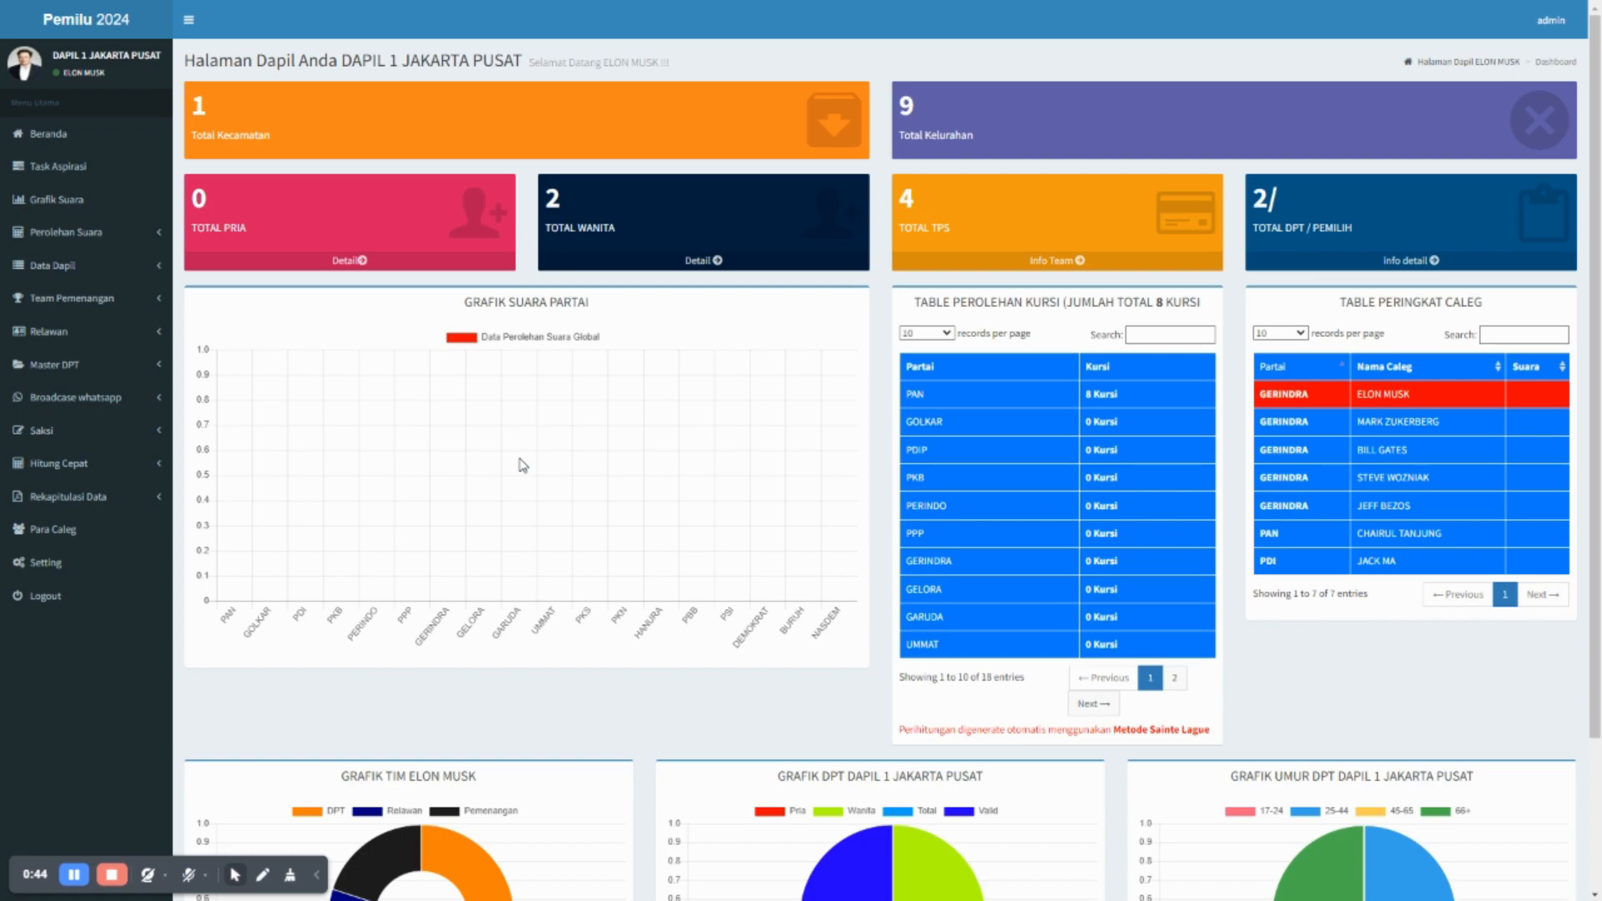
pyautogui.hotkey('ctrl', 'Tab')
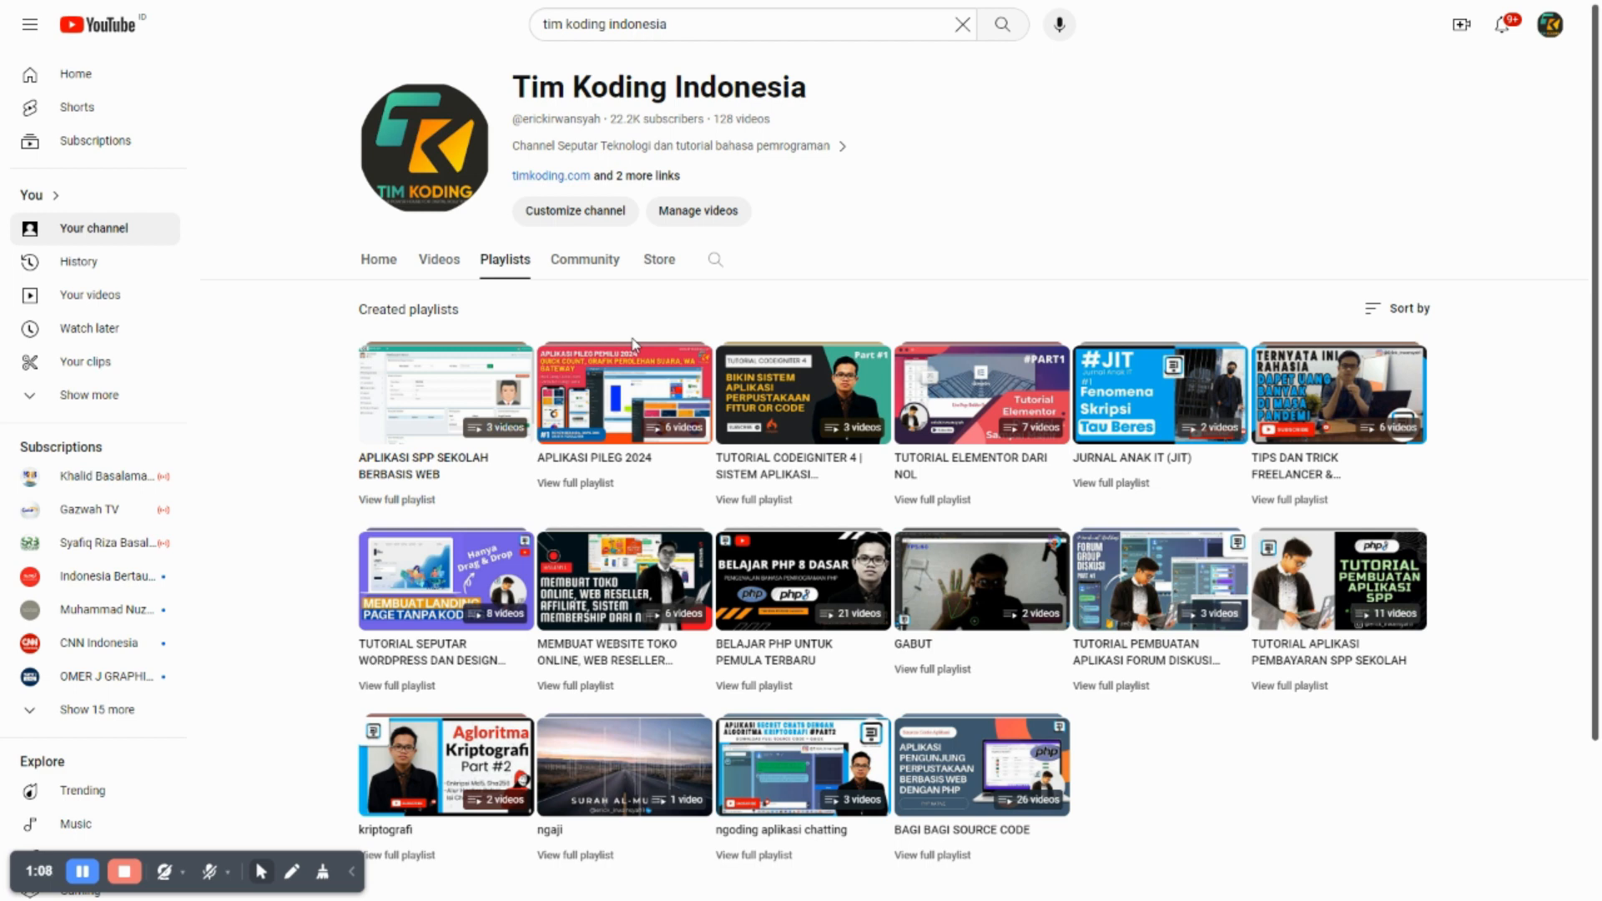
pyautogui.hotkey('ctrl', 'Tab')
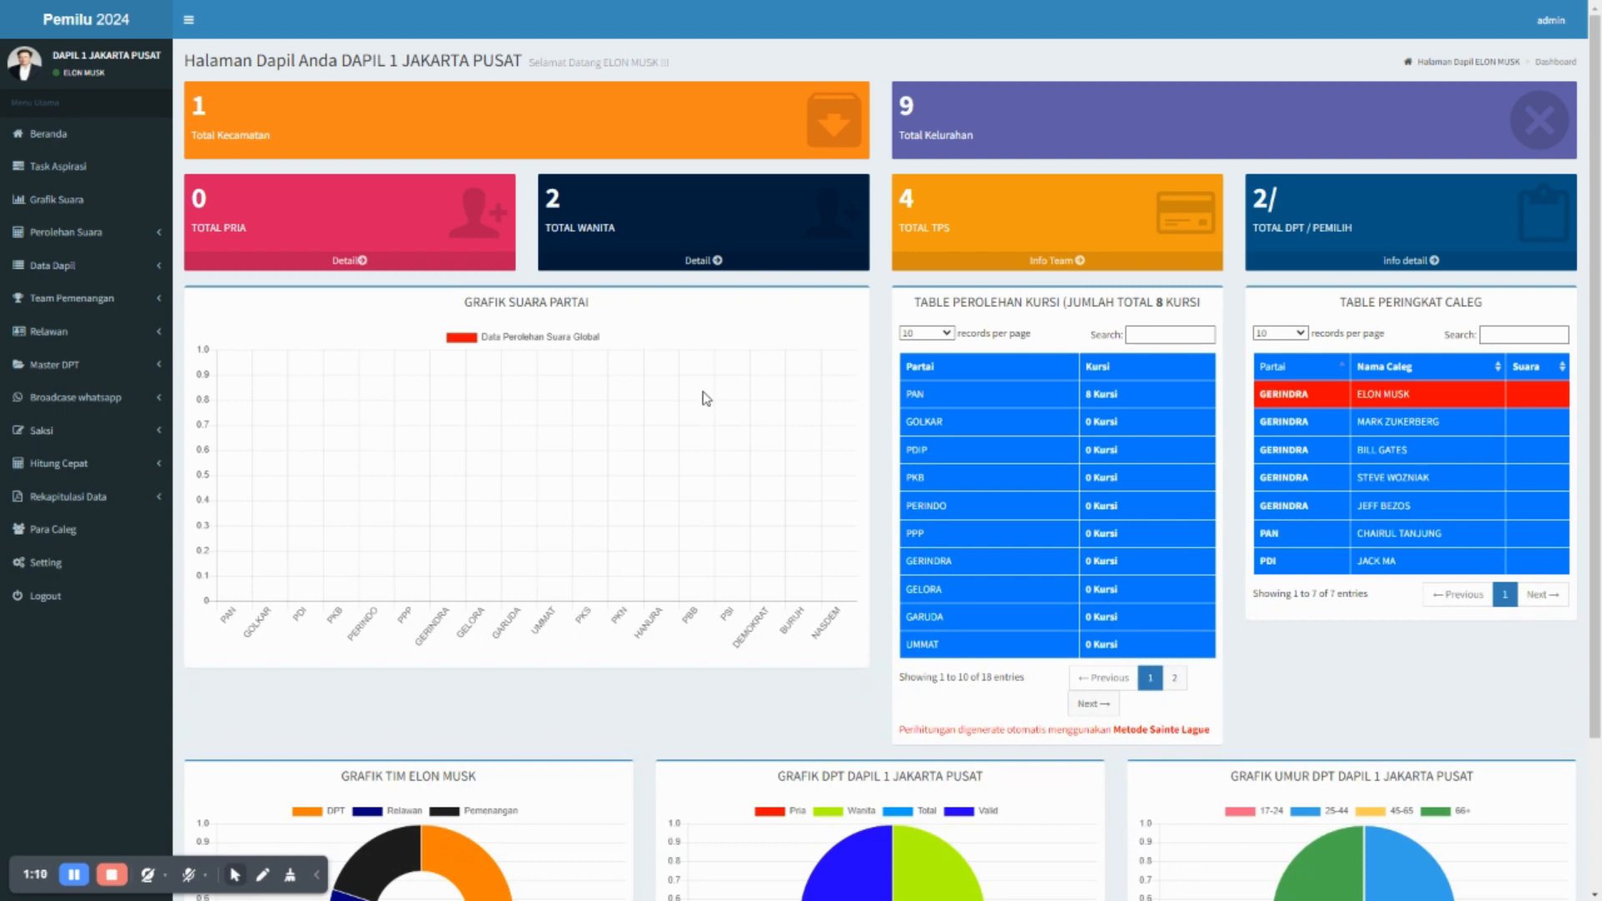
# - Read the Metode Sainte Lague note beneath the seat allocation table and the table's title
pyautogui.moveTo(1211, 730); pyautogui.dragTo(1112, 731)
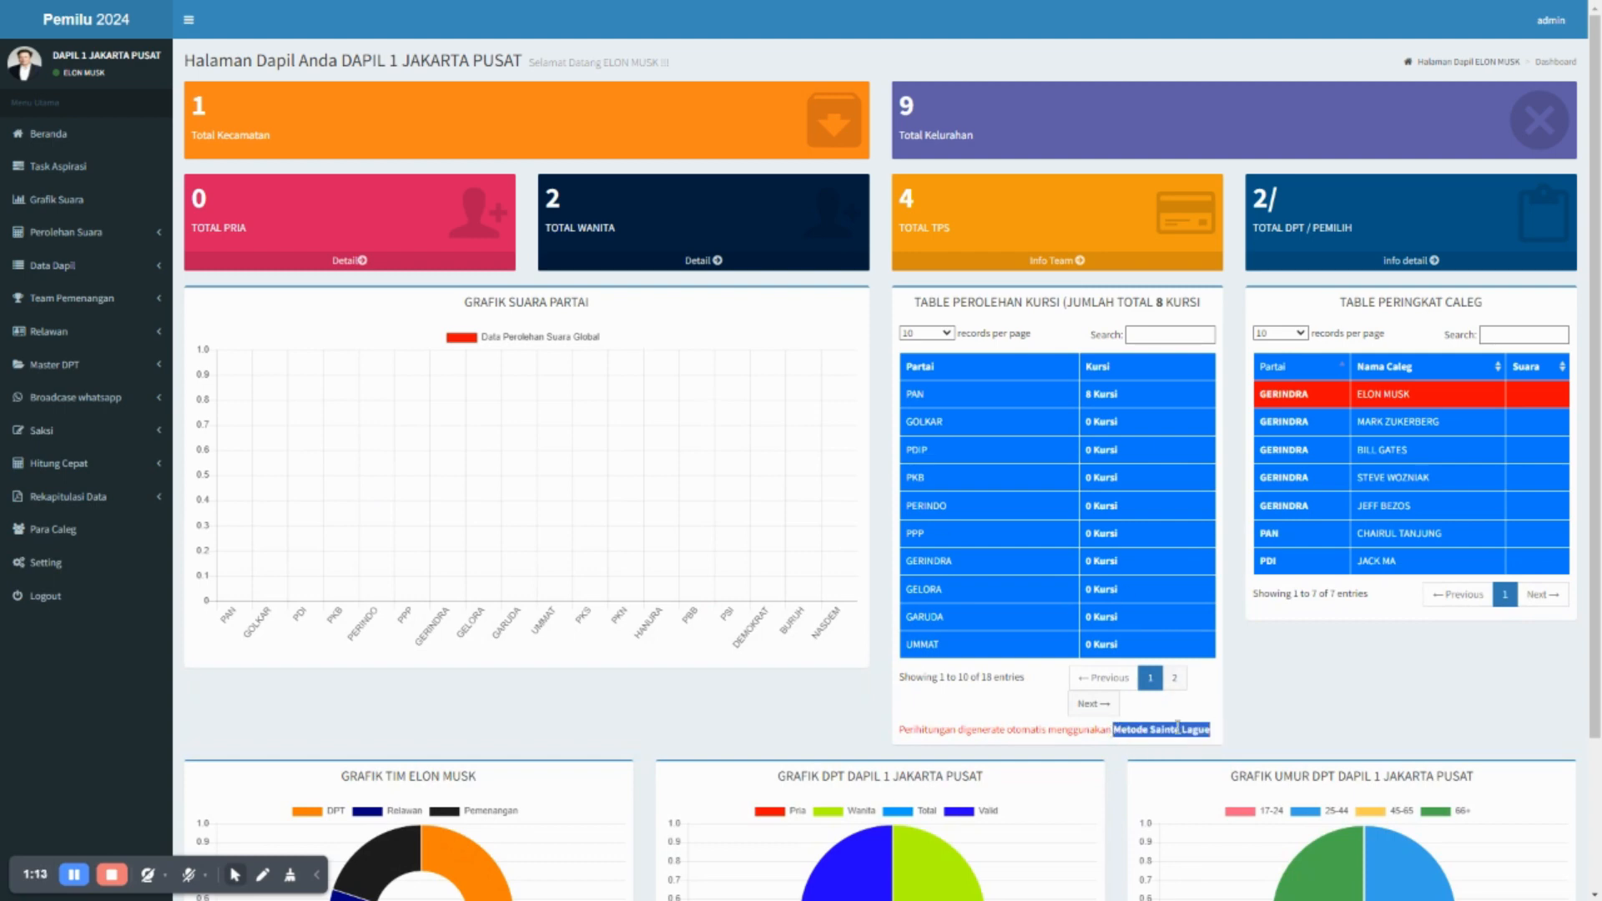
pyautogui.click(1197, 730)
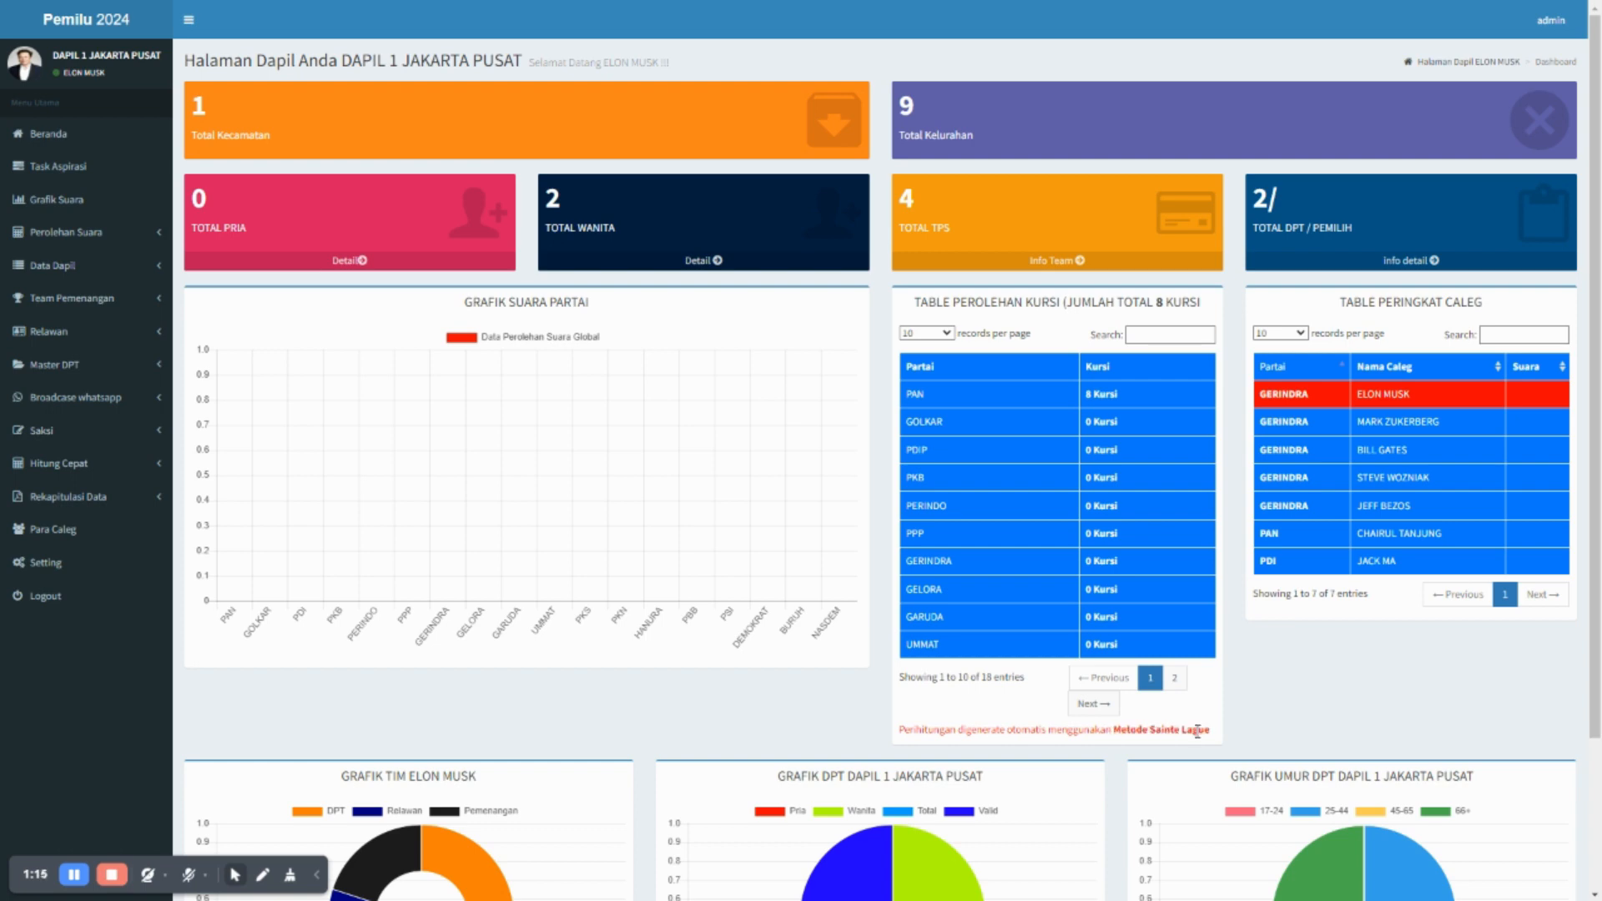
pyautogui.moveTo(1149, 731); pyautogui.dragTo(1254, 736)
pyautogui.click(1233, 734)
pyautogui.click(1149, 733)
pyautogui.click(1225, 734)
pyautogui.doubleClick(986, 732)
pyautogui.click(911, 305)
pyautogui.moveTo(912, 305); pyautogui.dragTo(1191, 300)
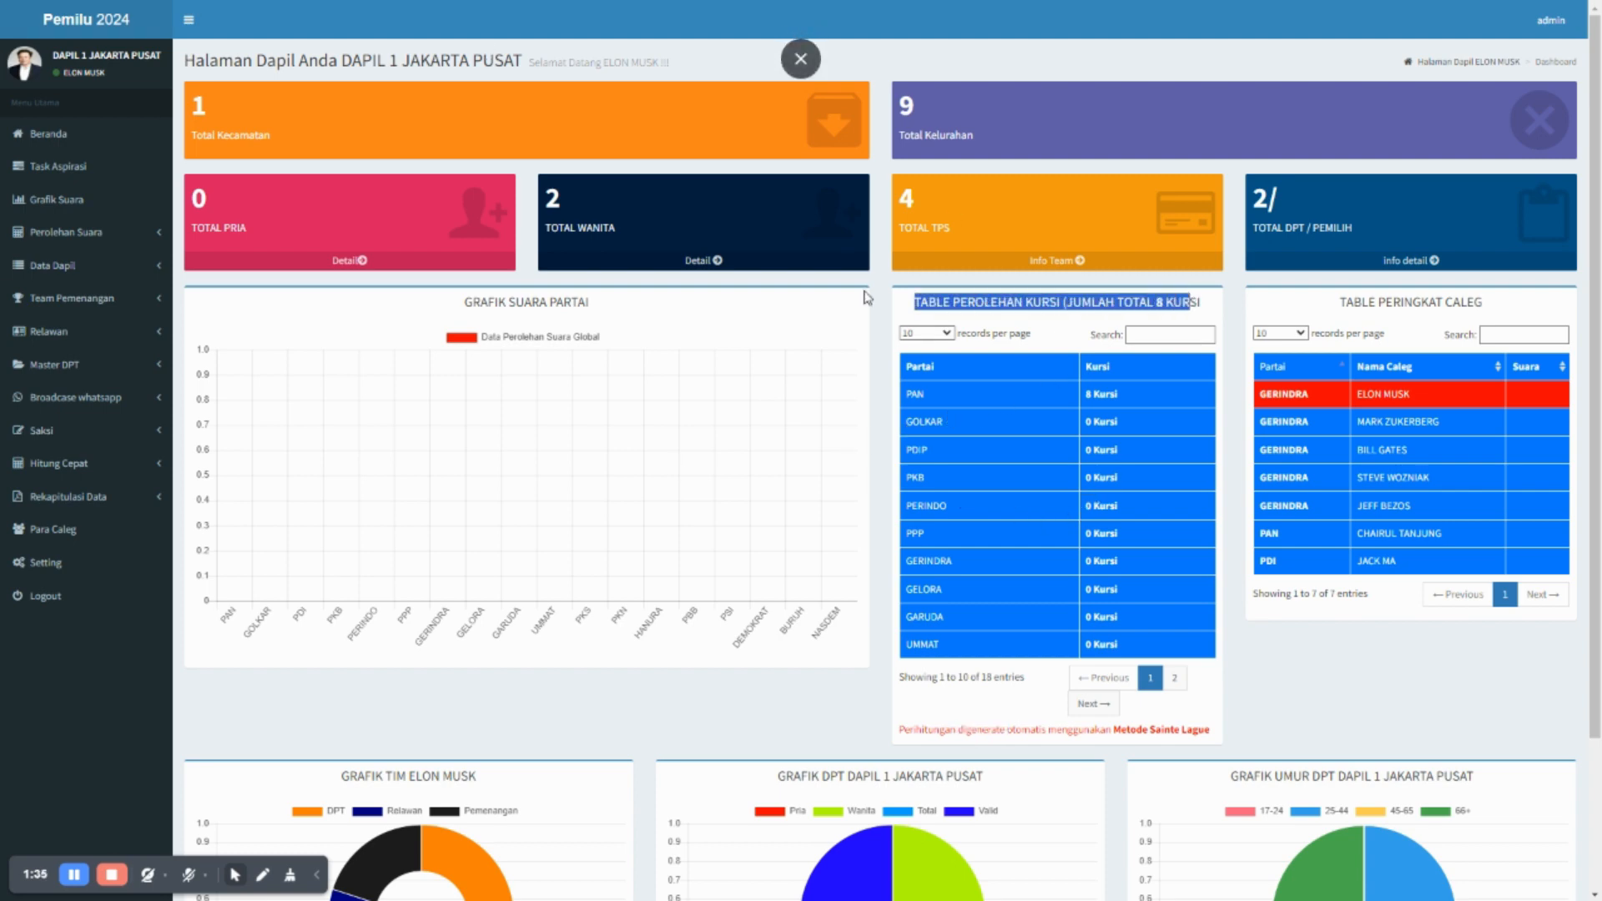
# - Examine the Jakarta Pusat seat allocation by party, including the table's second page, and return to its first page
pyautogui.moveTo(526, 61); pyautogui.dragTo(561, 44)
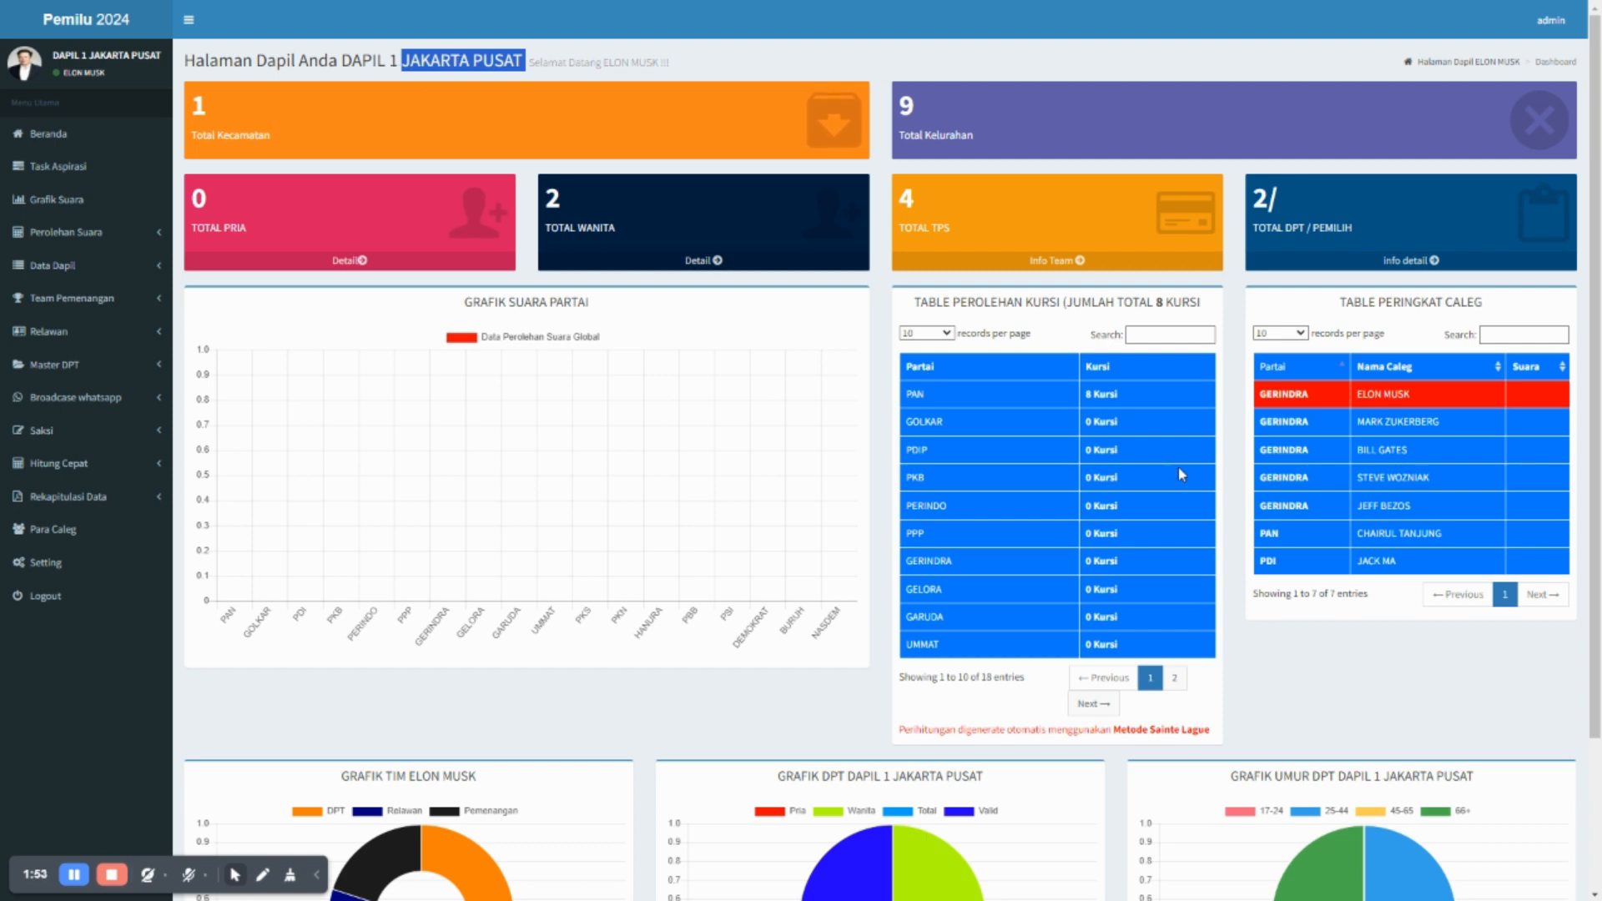
pyautogui.click(1214, 484)
pyautogui.moveTo(905, 394); pyautogui.dragTo(1156, 402)
pyautogui.click(1156, 402)
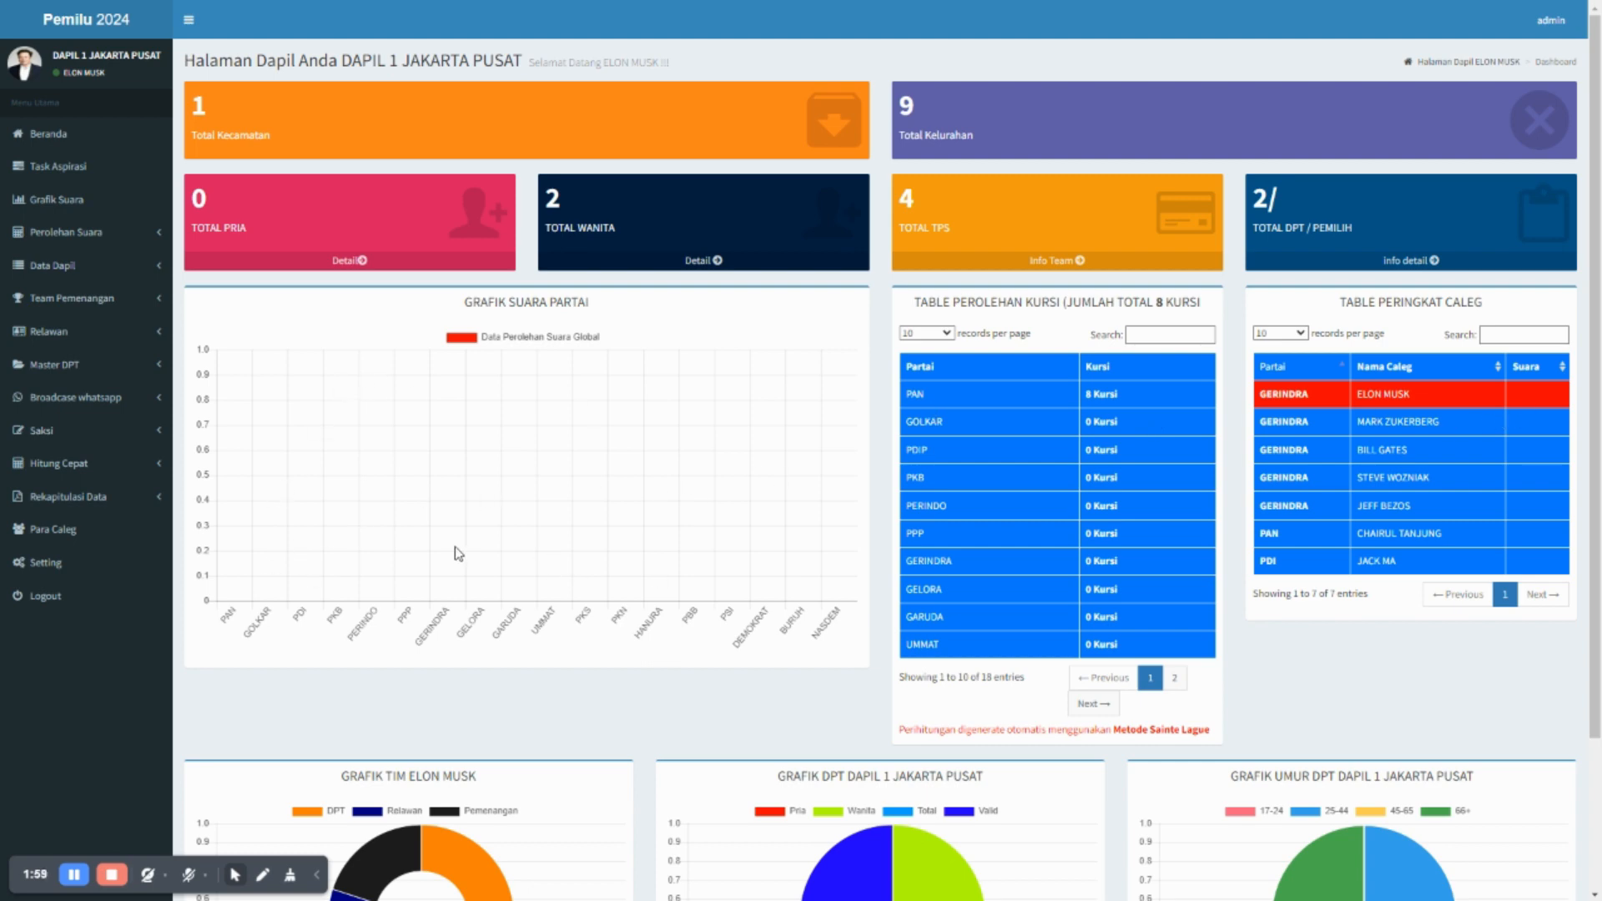
pyautogui.moveTo(880, 407); pyautogui.dragTo(1227, 436)
pyautogui.click(1224, 533)
pyautogui.tripleClick(1139, 398)
pyautogui.click(1174, 678)
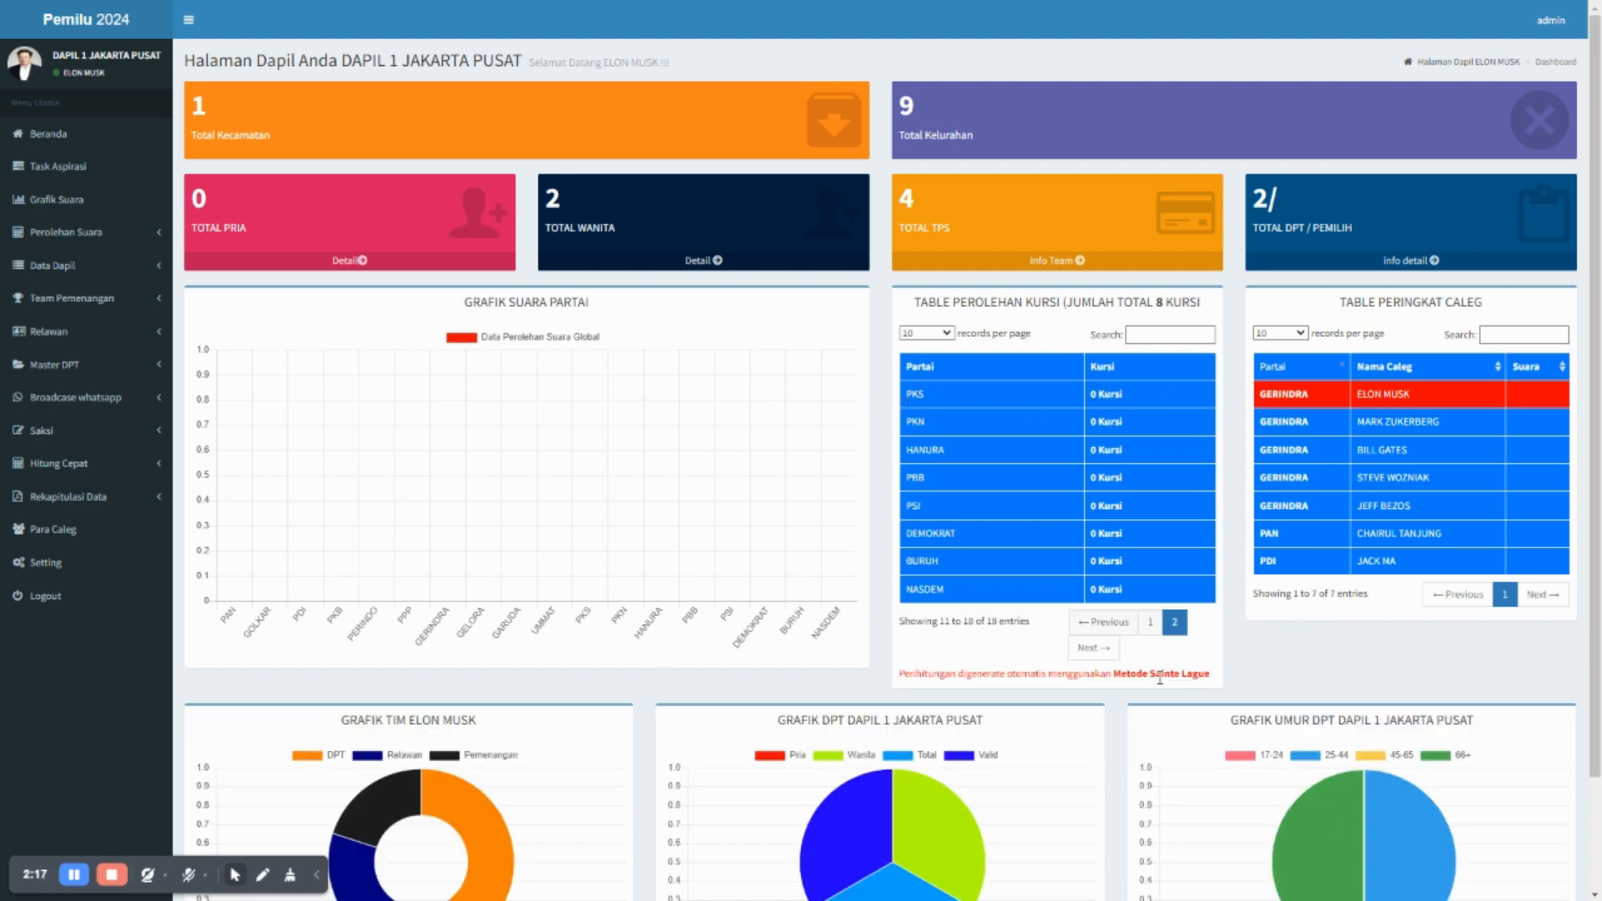
pyautogui.click(1150, 626)
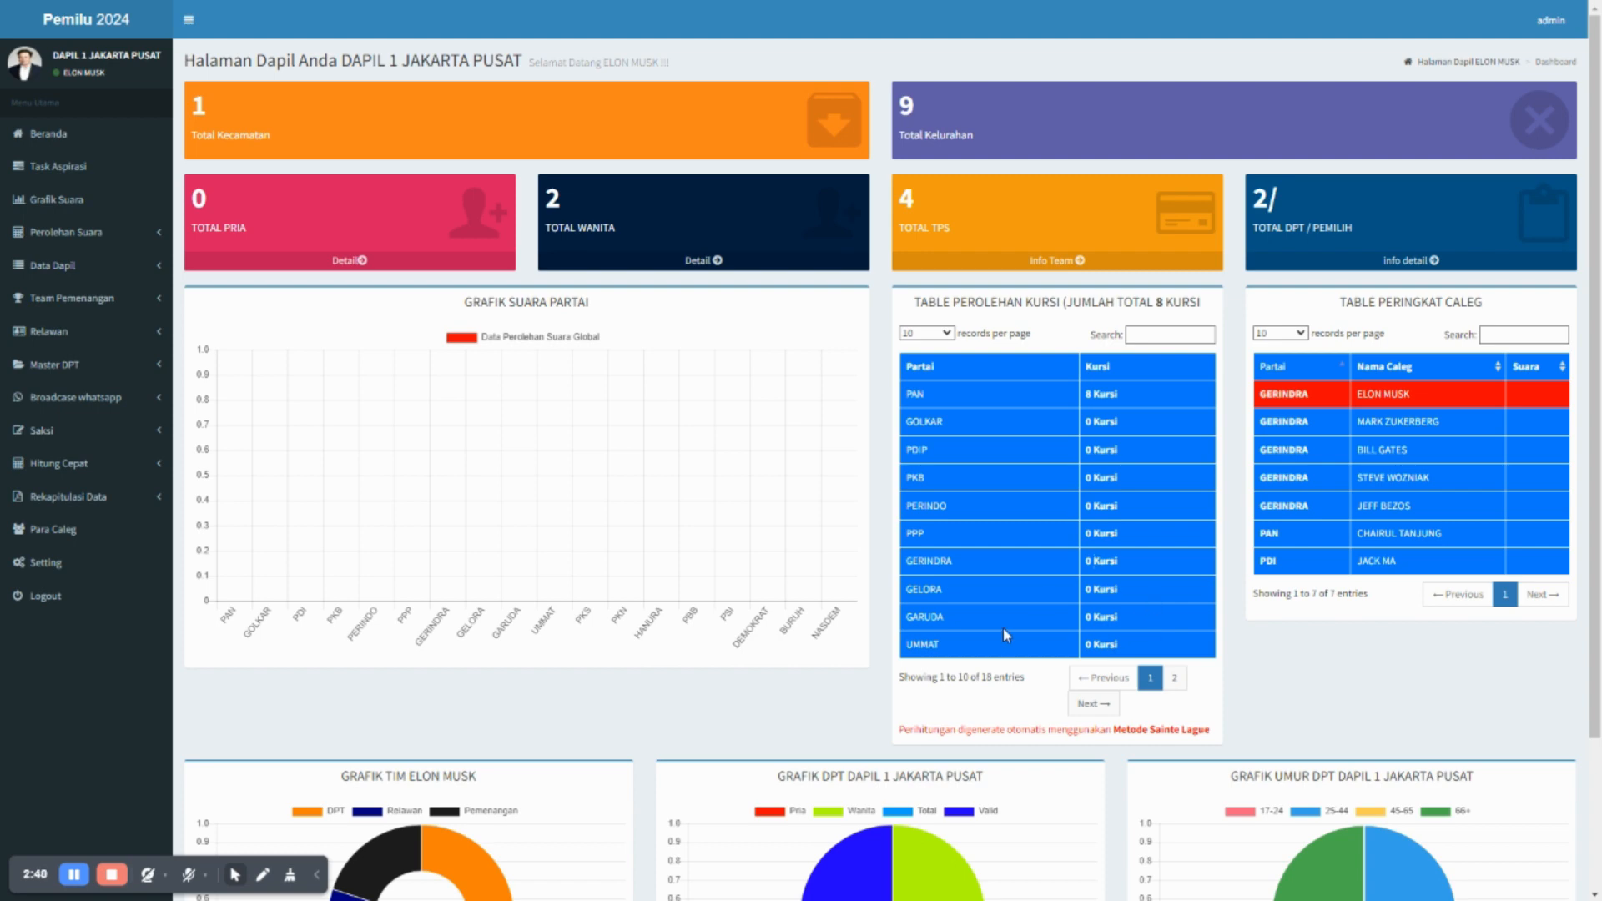
# - Switch to the WhatsApp image of the 2024 Sainte Lague calculation, examine its party votes and seat table, and return to the dashboard
pyautogui.hotkey('alt', 'Tab')
pyautogui.hotkey('alt', 'Tab')
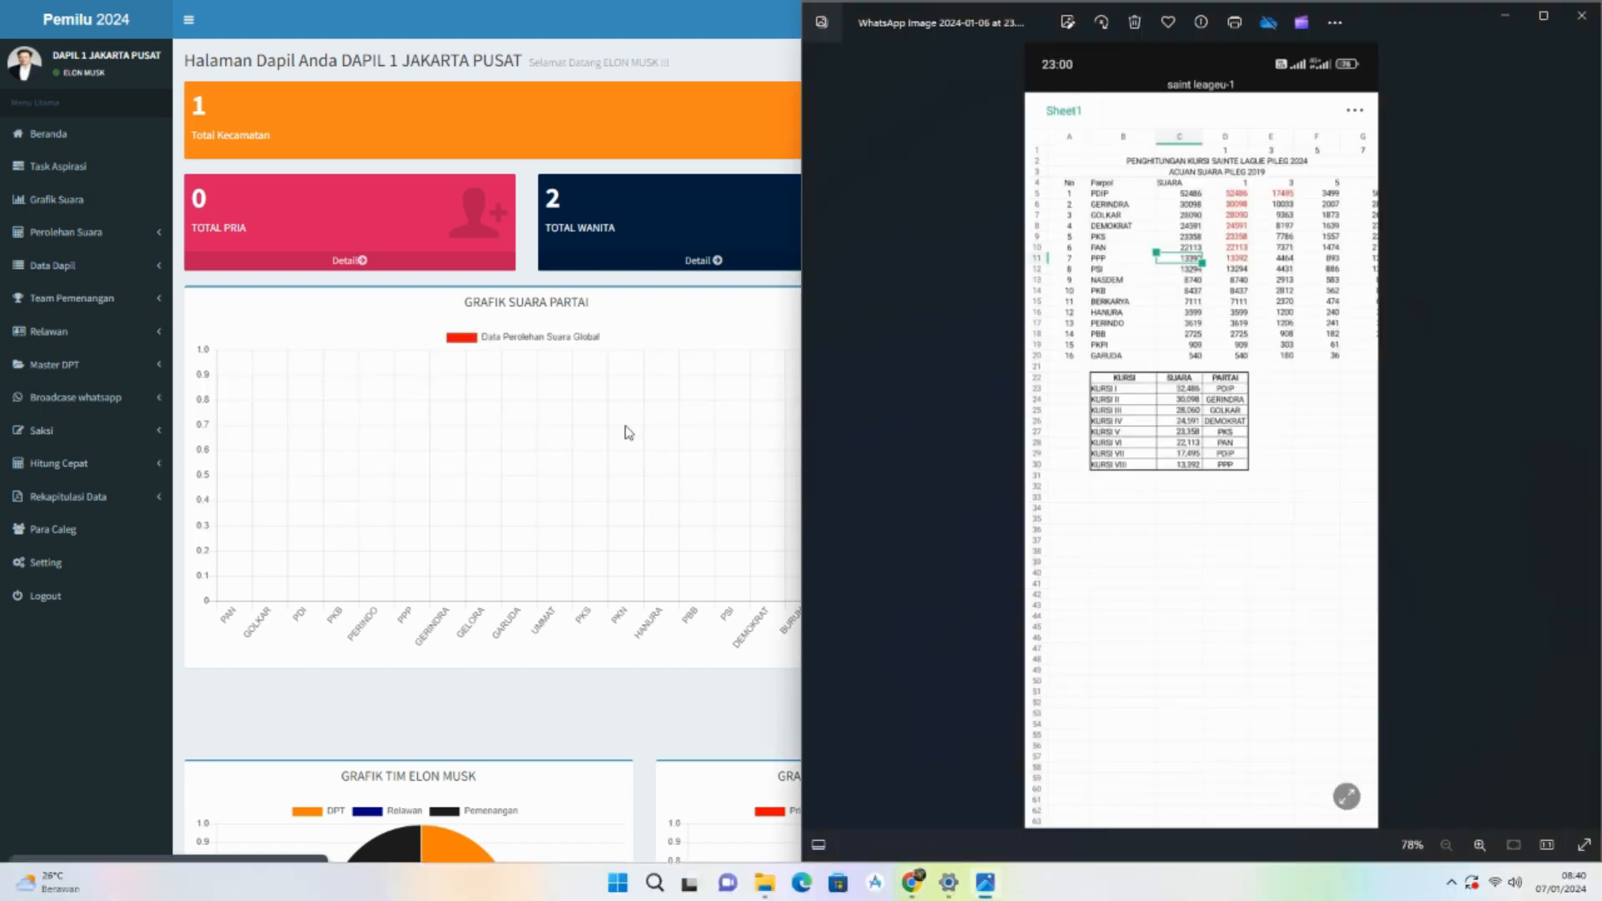
pyautogui.hotkey('alt', 'Tab')
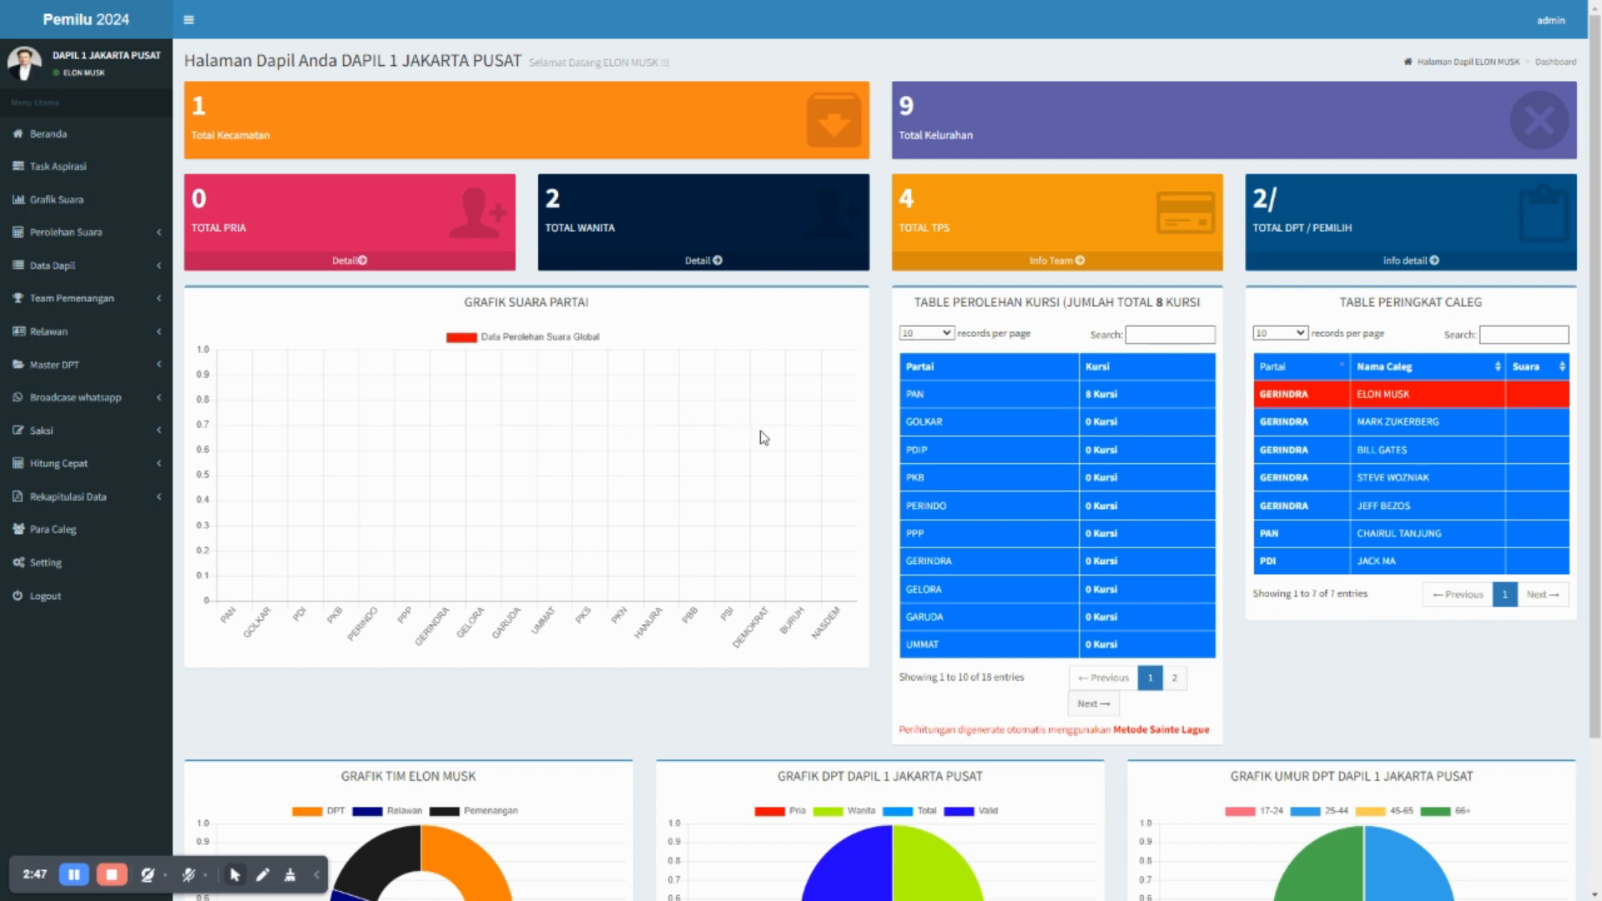
pyautogui.press('super')
pyautogui.click(983, 884)
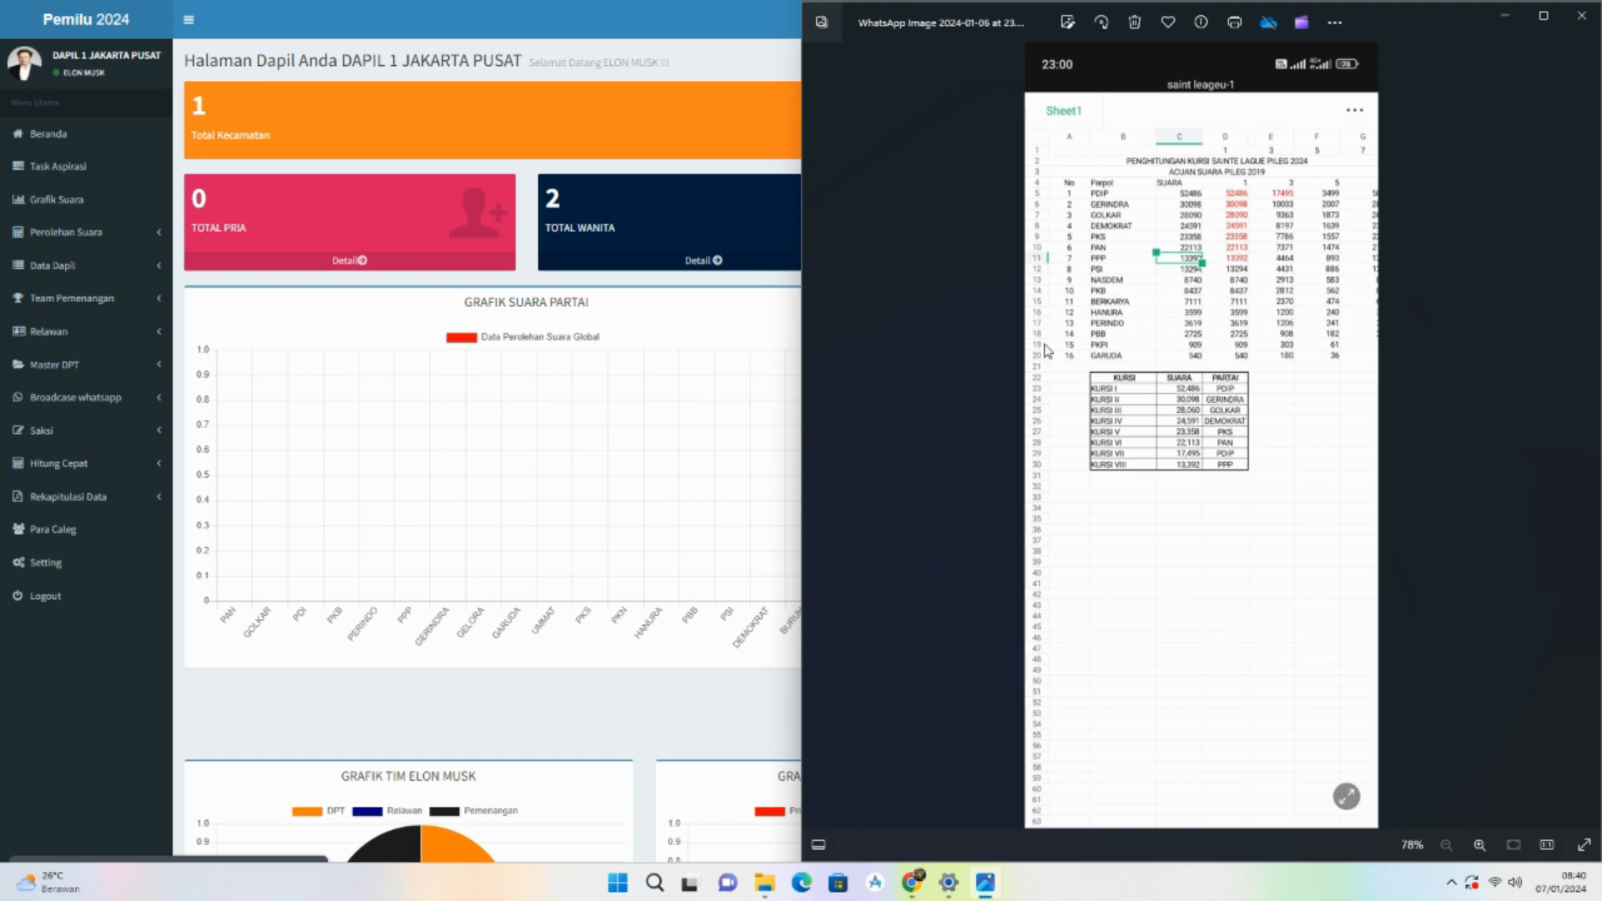
pyautogui.scroll(1, 1211, 459)
pyautogui.scroll(2, 1211, 459)
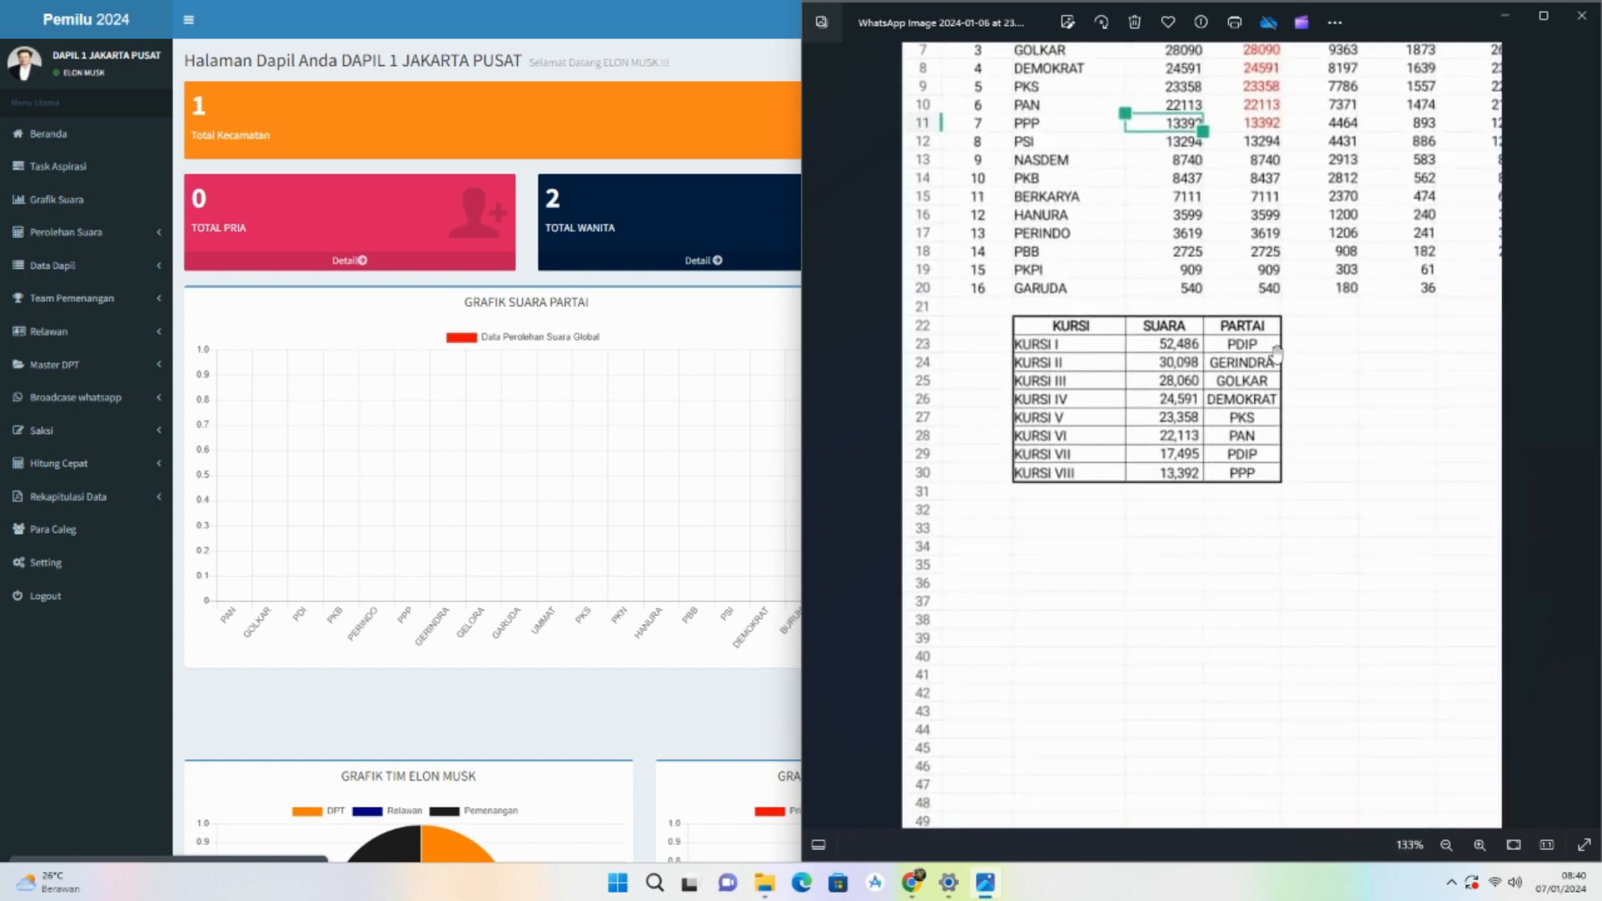
pyautogui.scroll(1, 1117, 88)
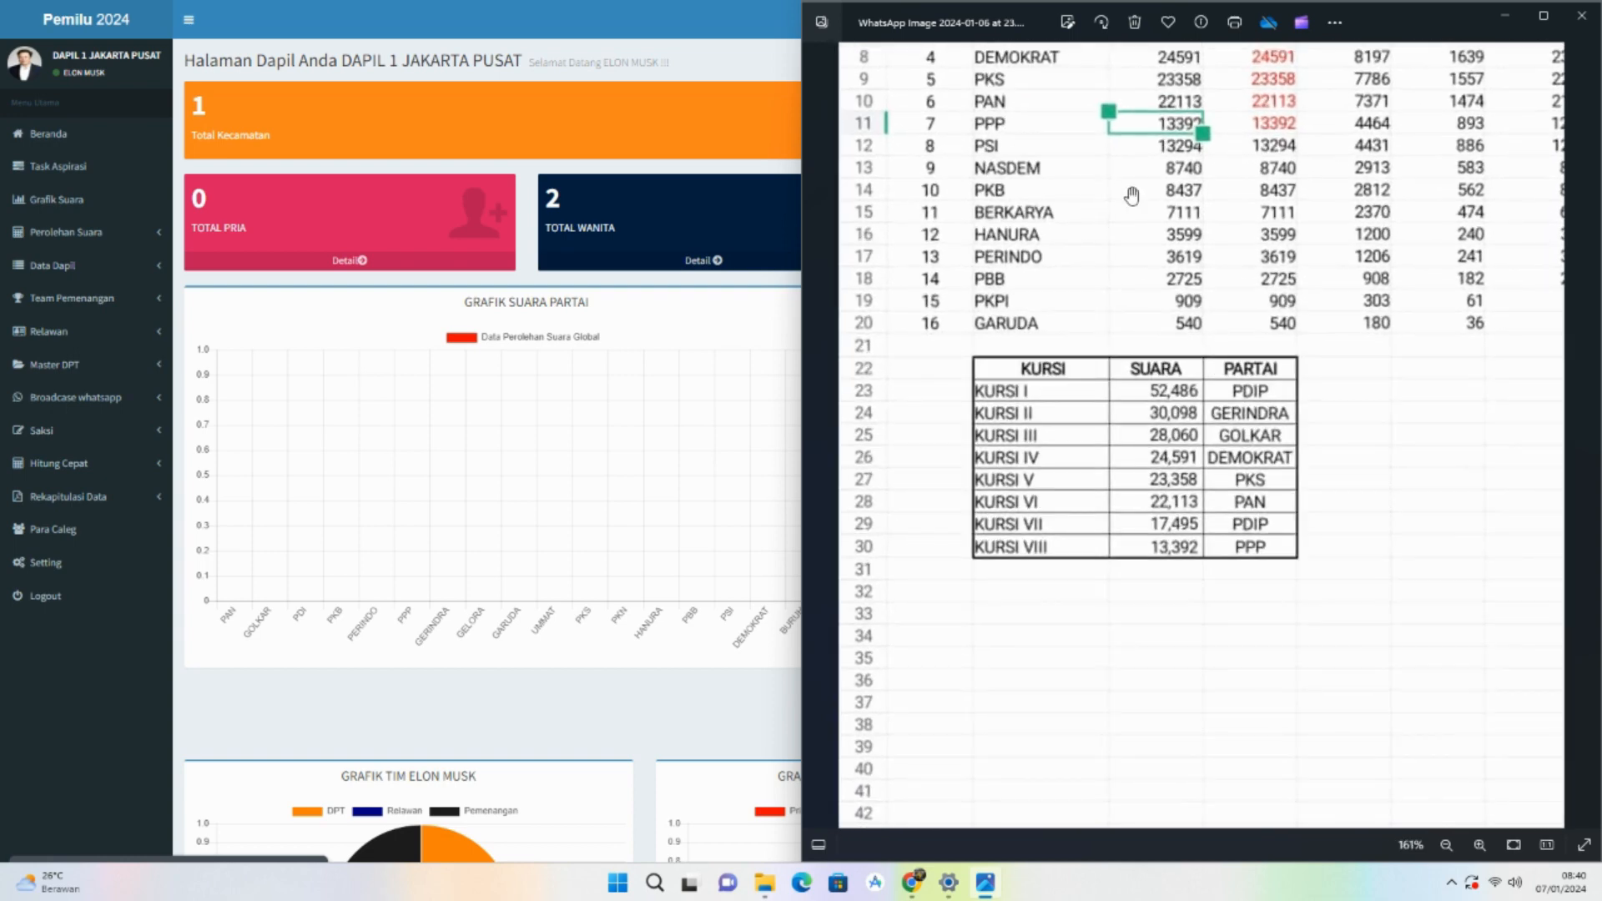
pyautogui.moveTo(1132, 196); pyautogui.dragTo(1132, 378)
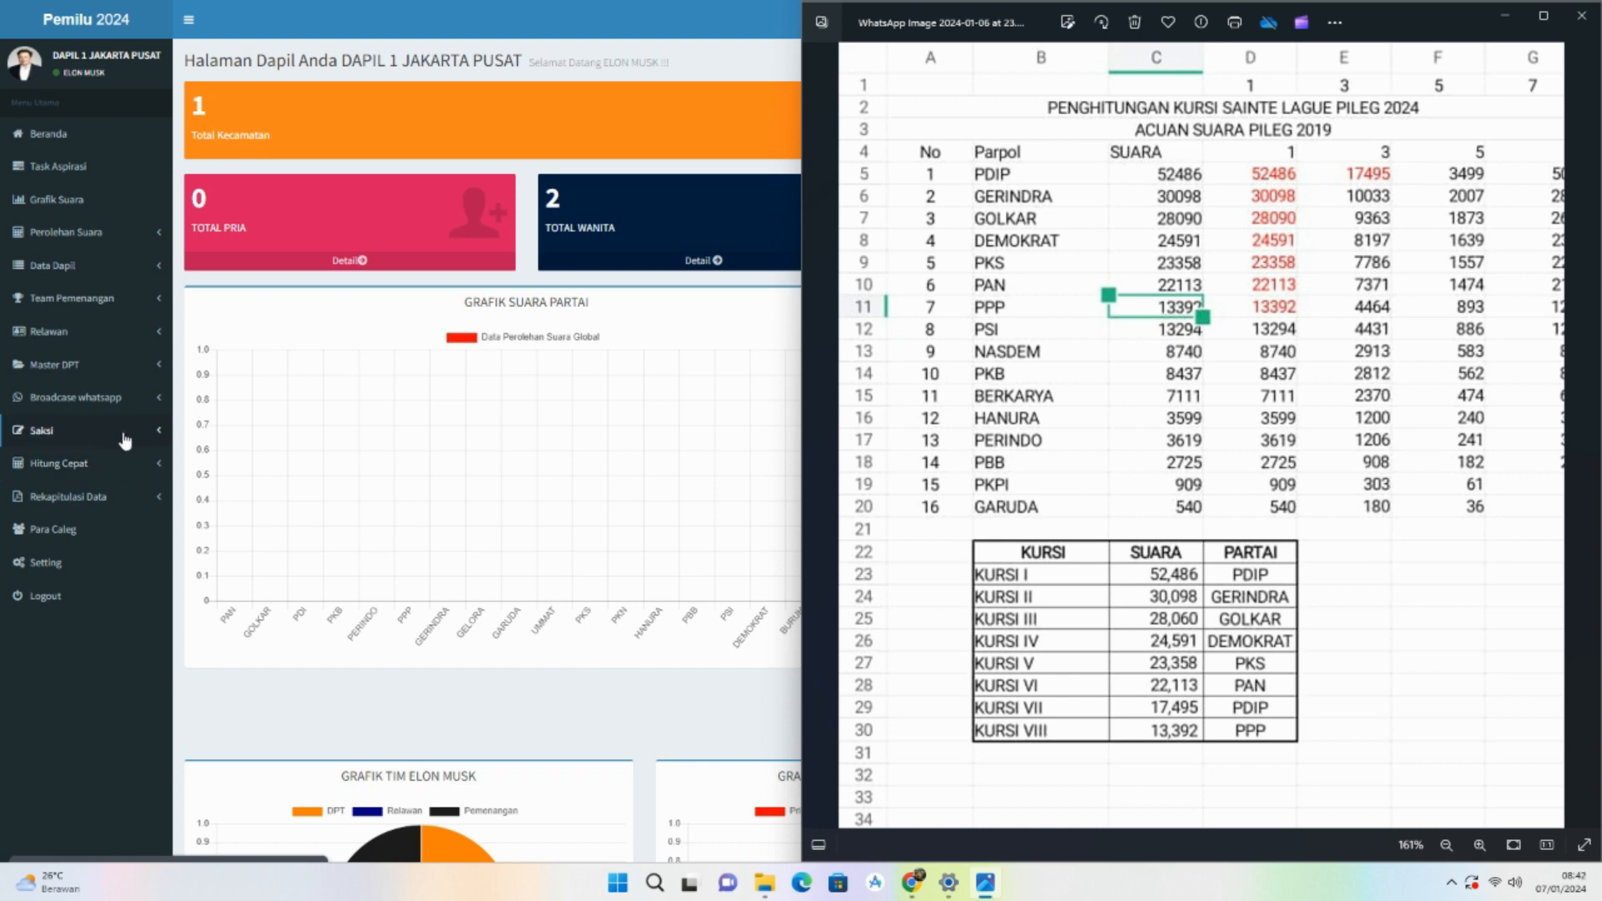
pyautogui.click(595, 675)
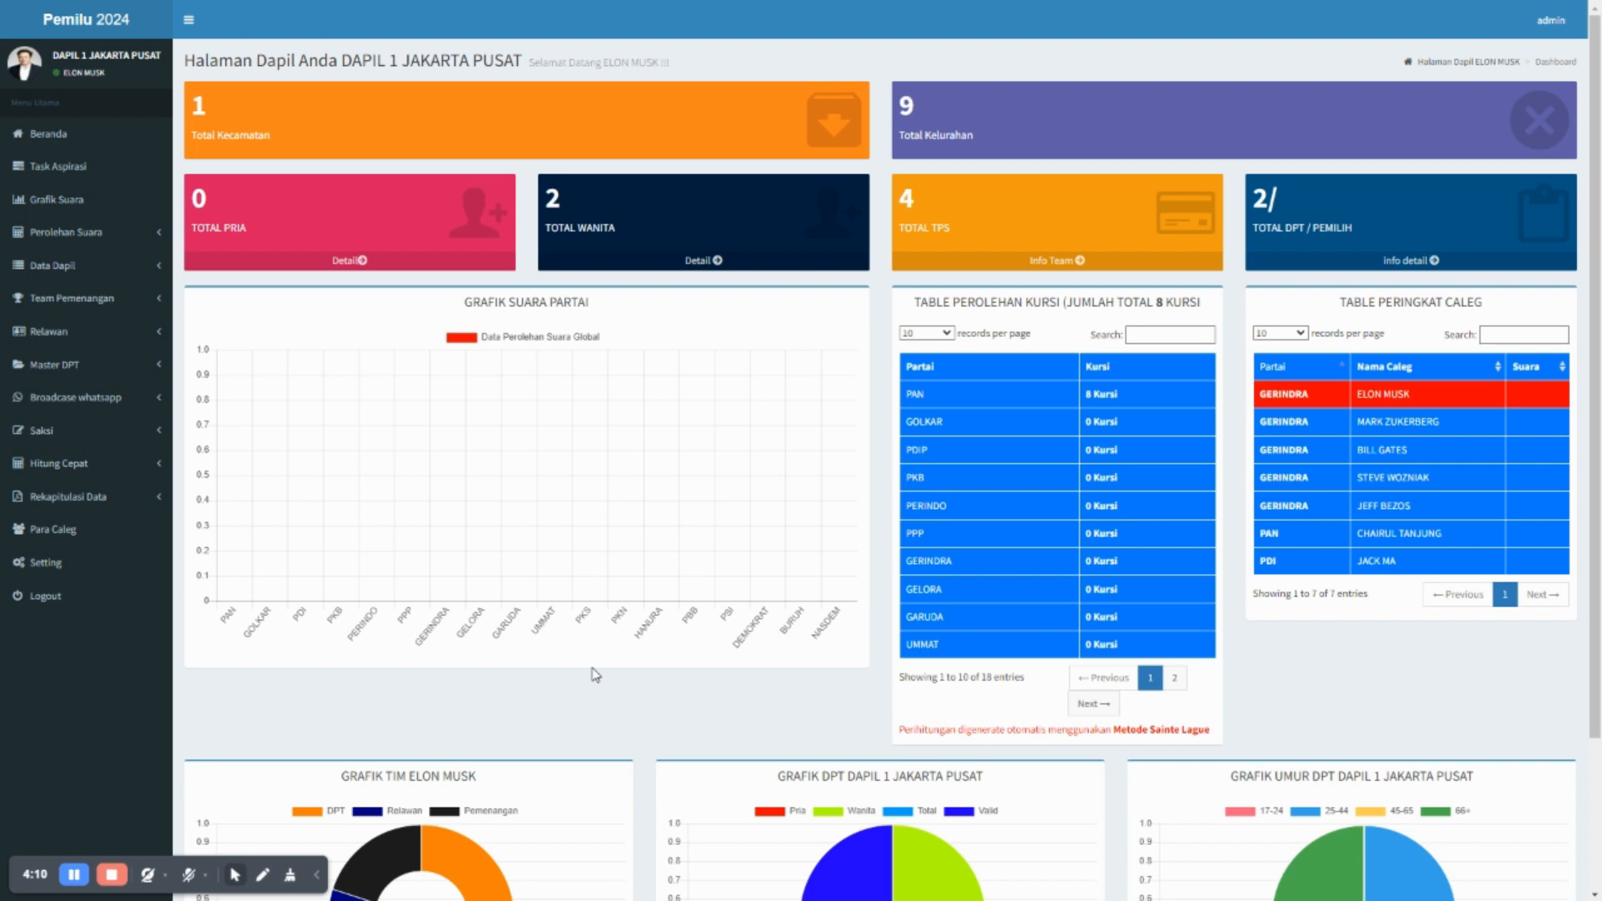
pyautogui.click(74, 874)
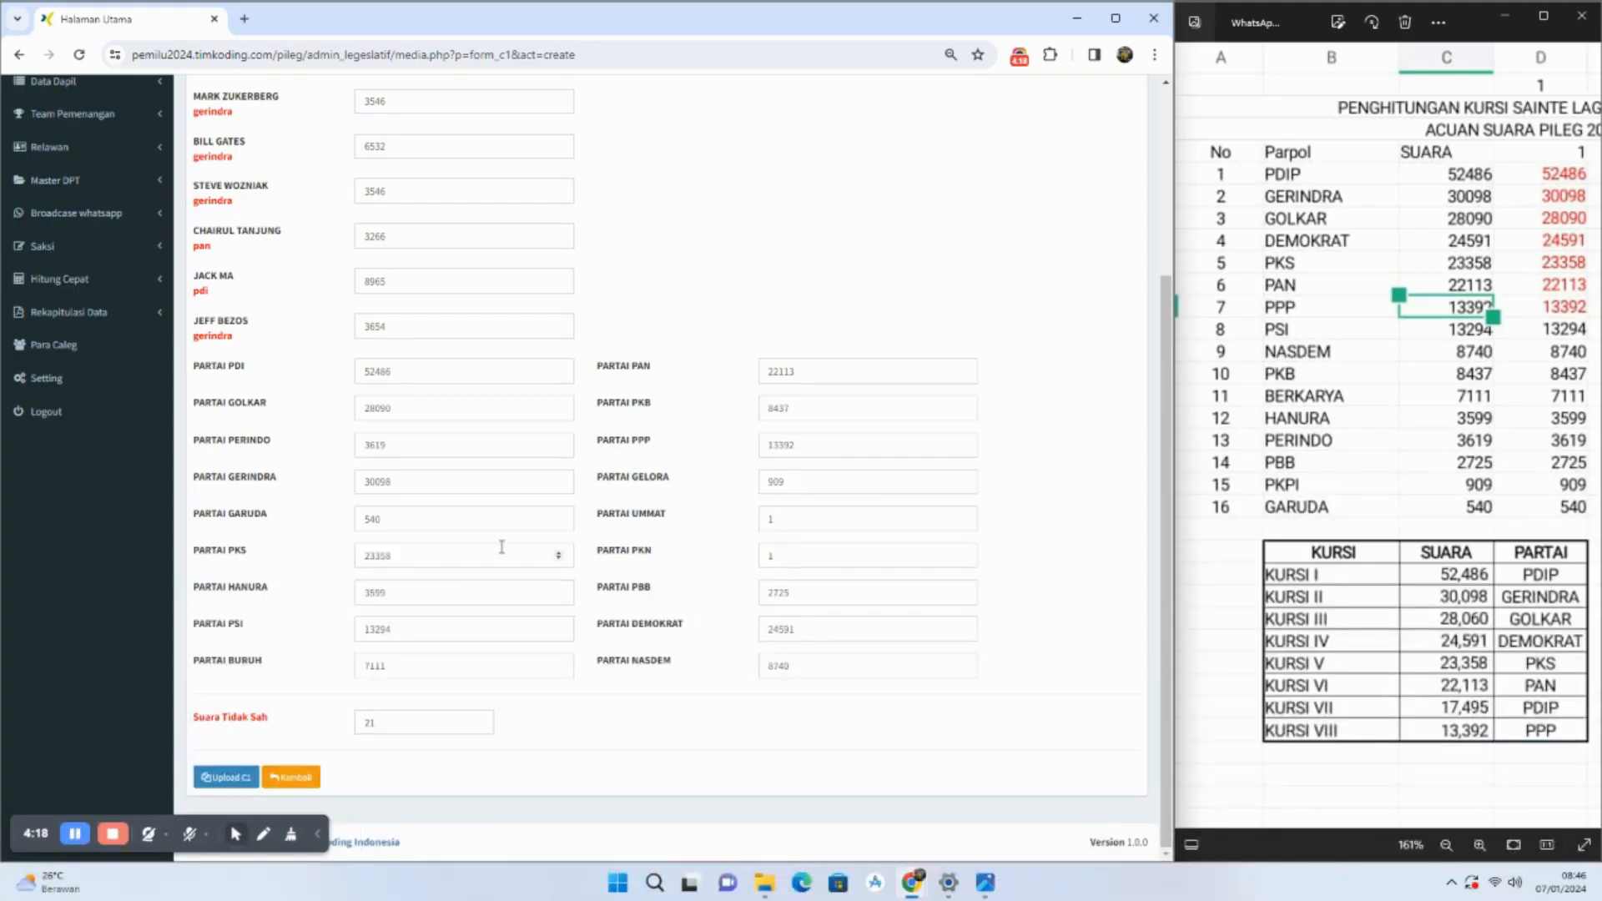
# - Review the candidate vote entries in the Form C1 upload form, from Elon Musk through Jeff Bezos
pyautogui.scroll(3, 502, 547)
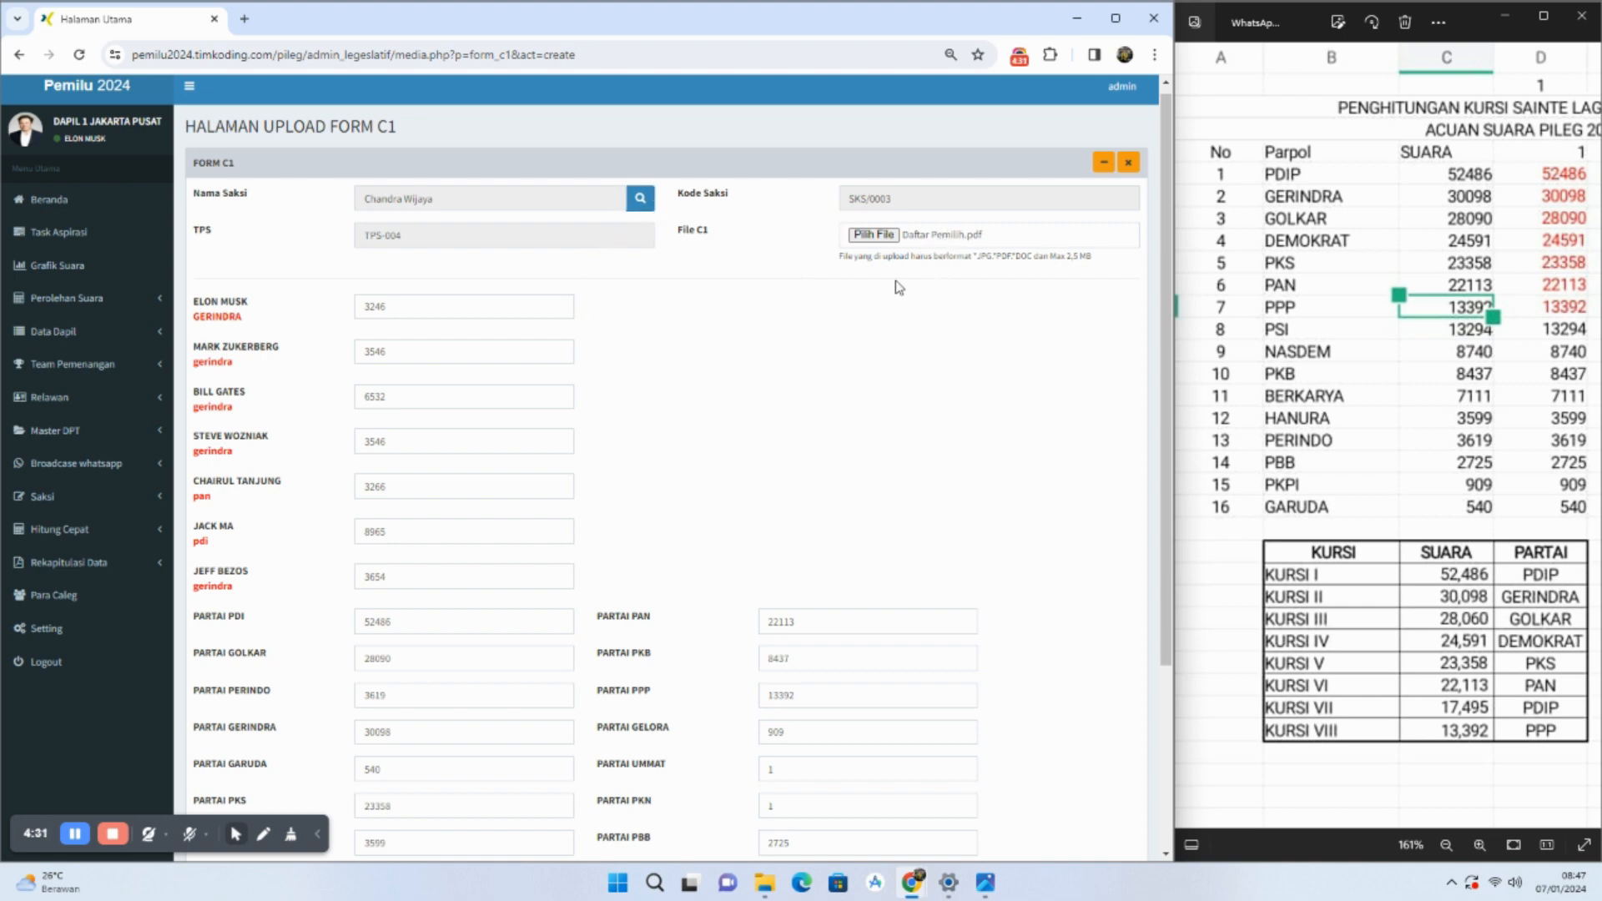
pyautogui.click(367, 309)
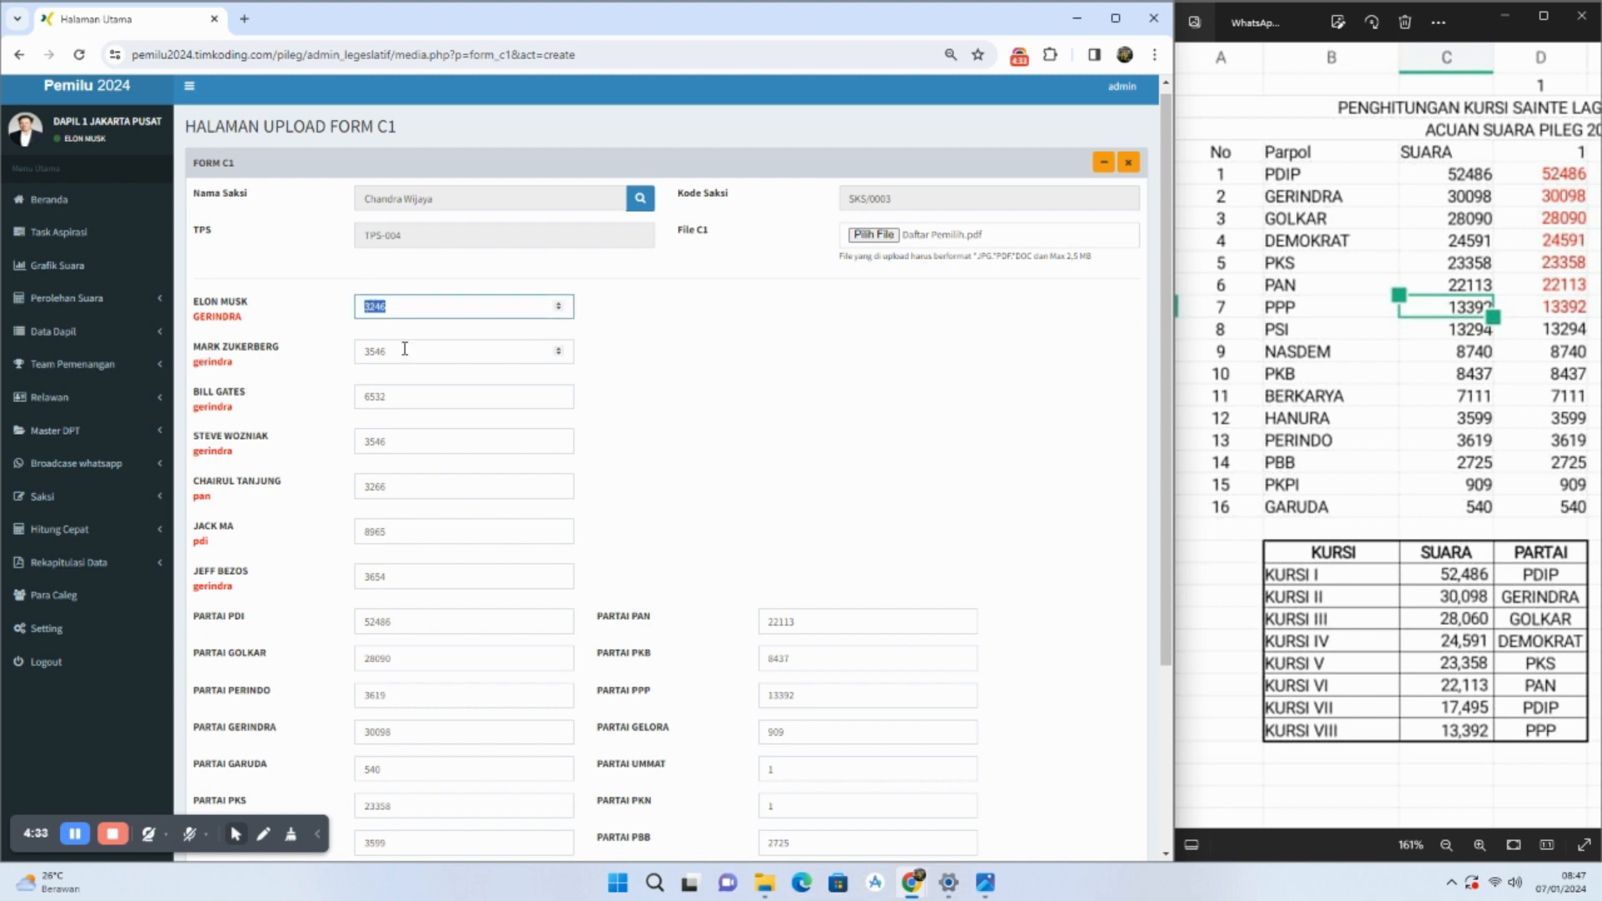
pyautogui.click(406, 353)
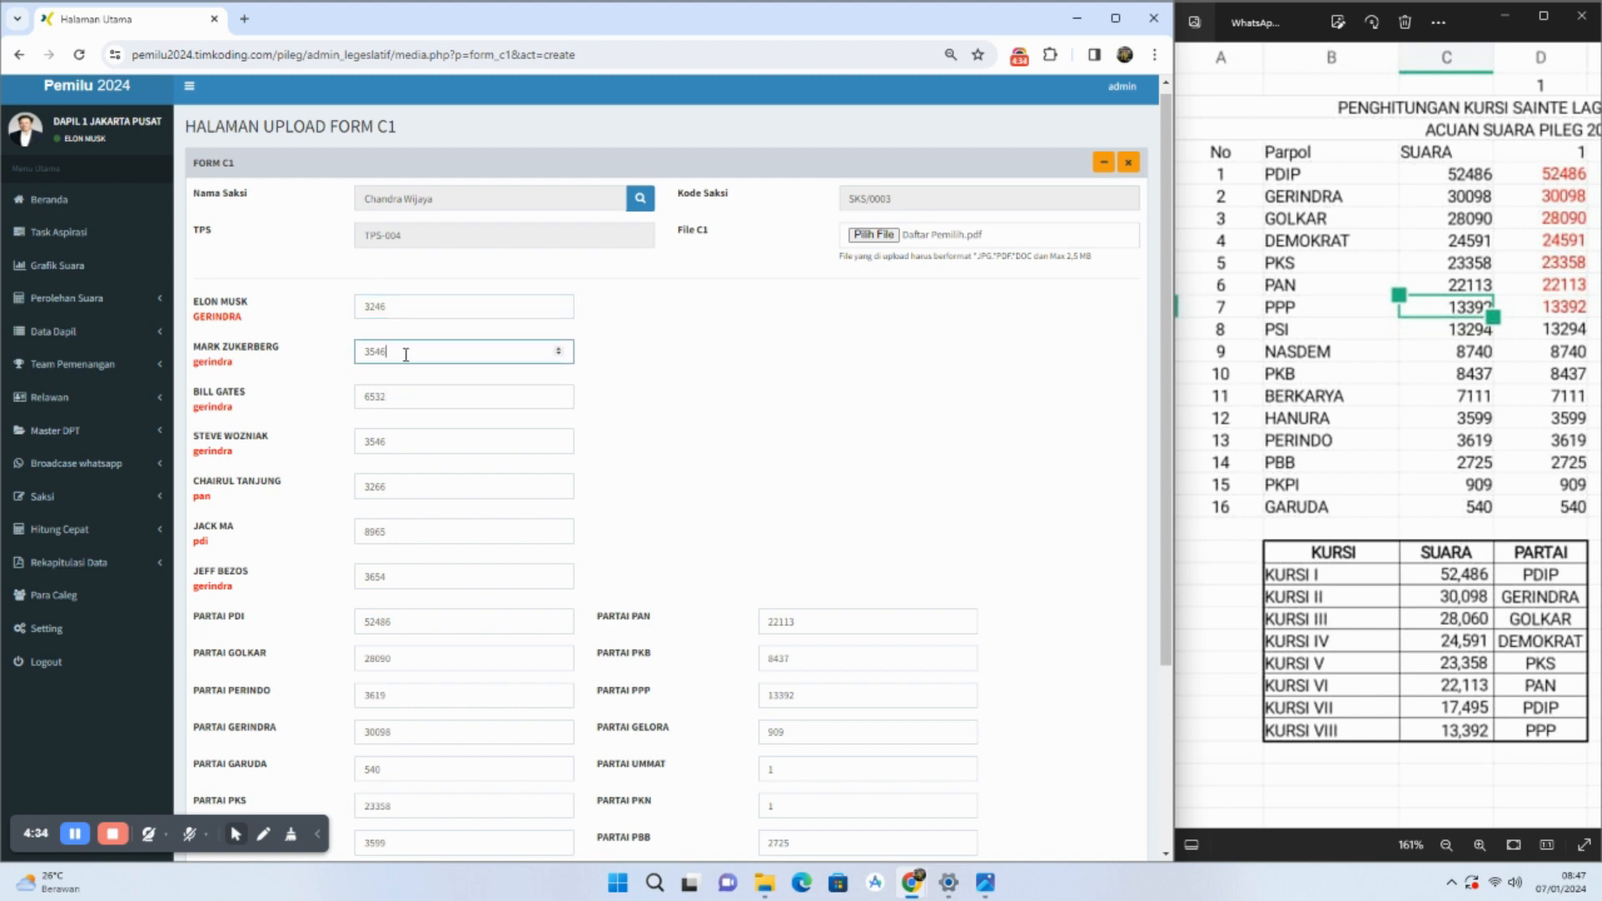
pyautogui.click(373, 311)
pyautogui.click(384, 570)
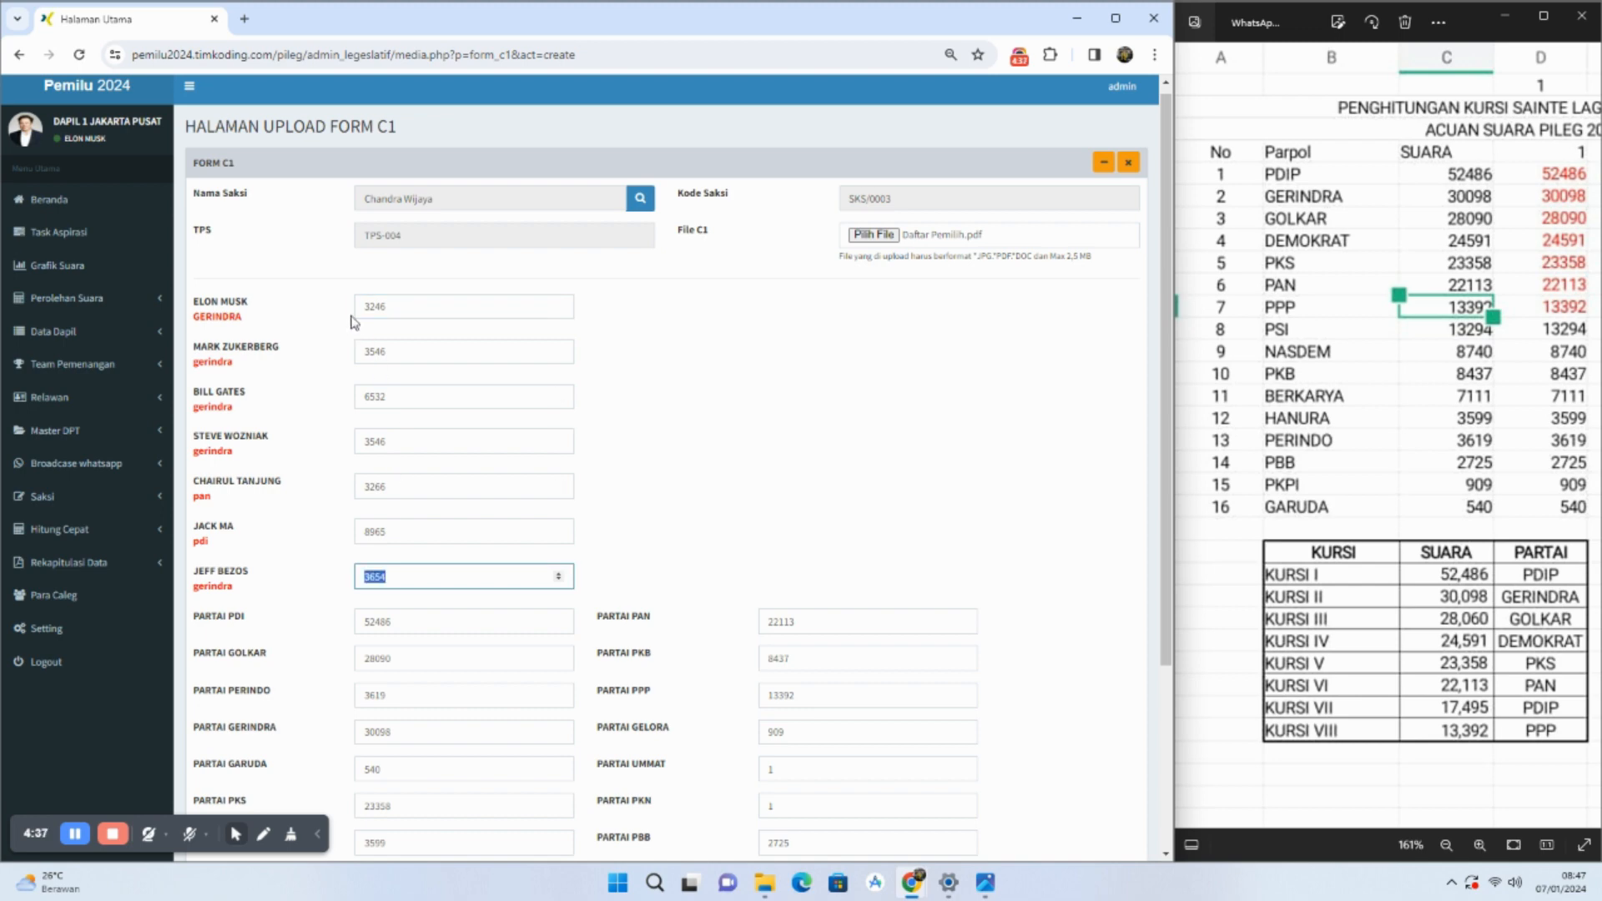
pyautogui.doubleClick(360, 306)
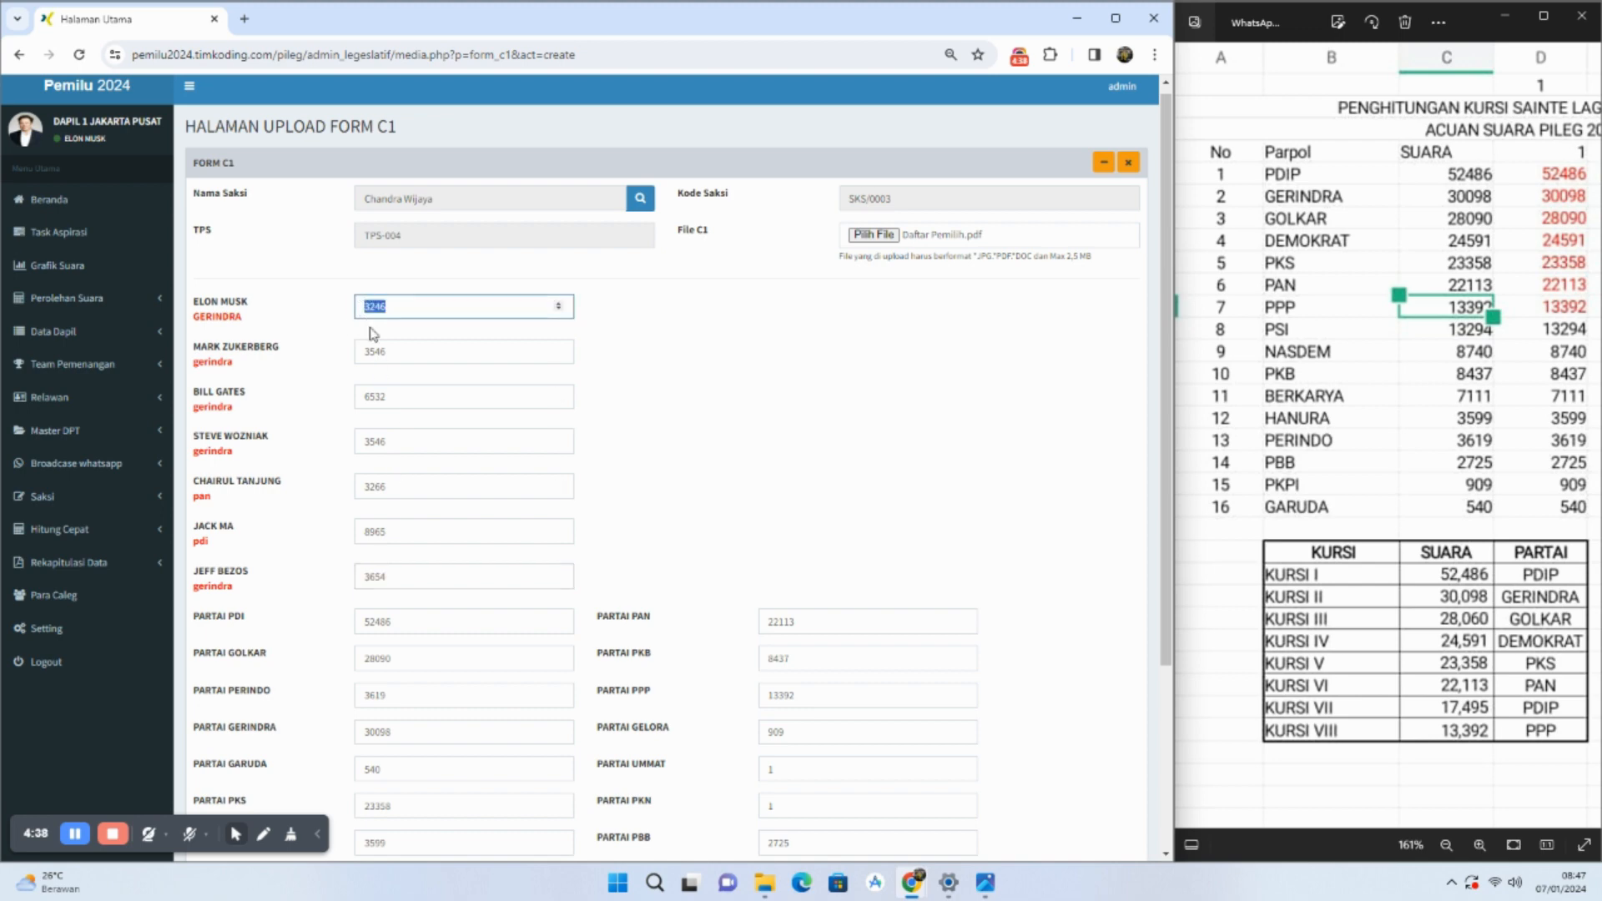
pyautogui.click(492, 618)
pyautogui.scroll(-1, 472, 619)
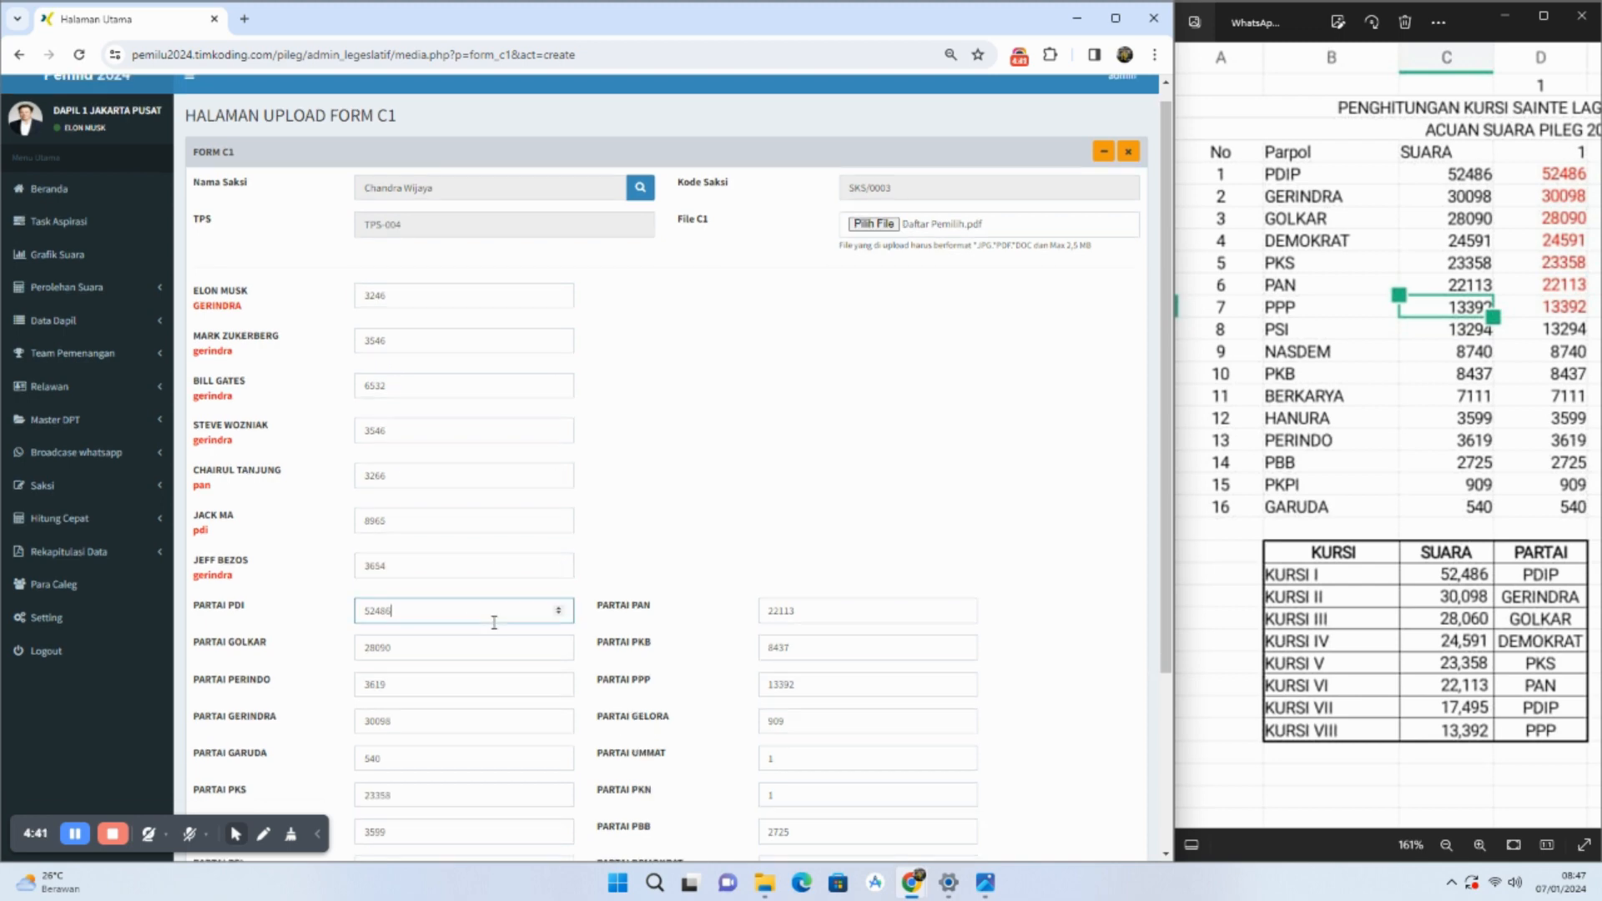
pyautogui.doubleClick(422, 492)
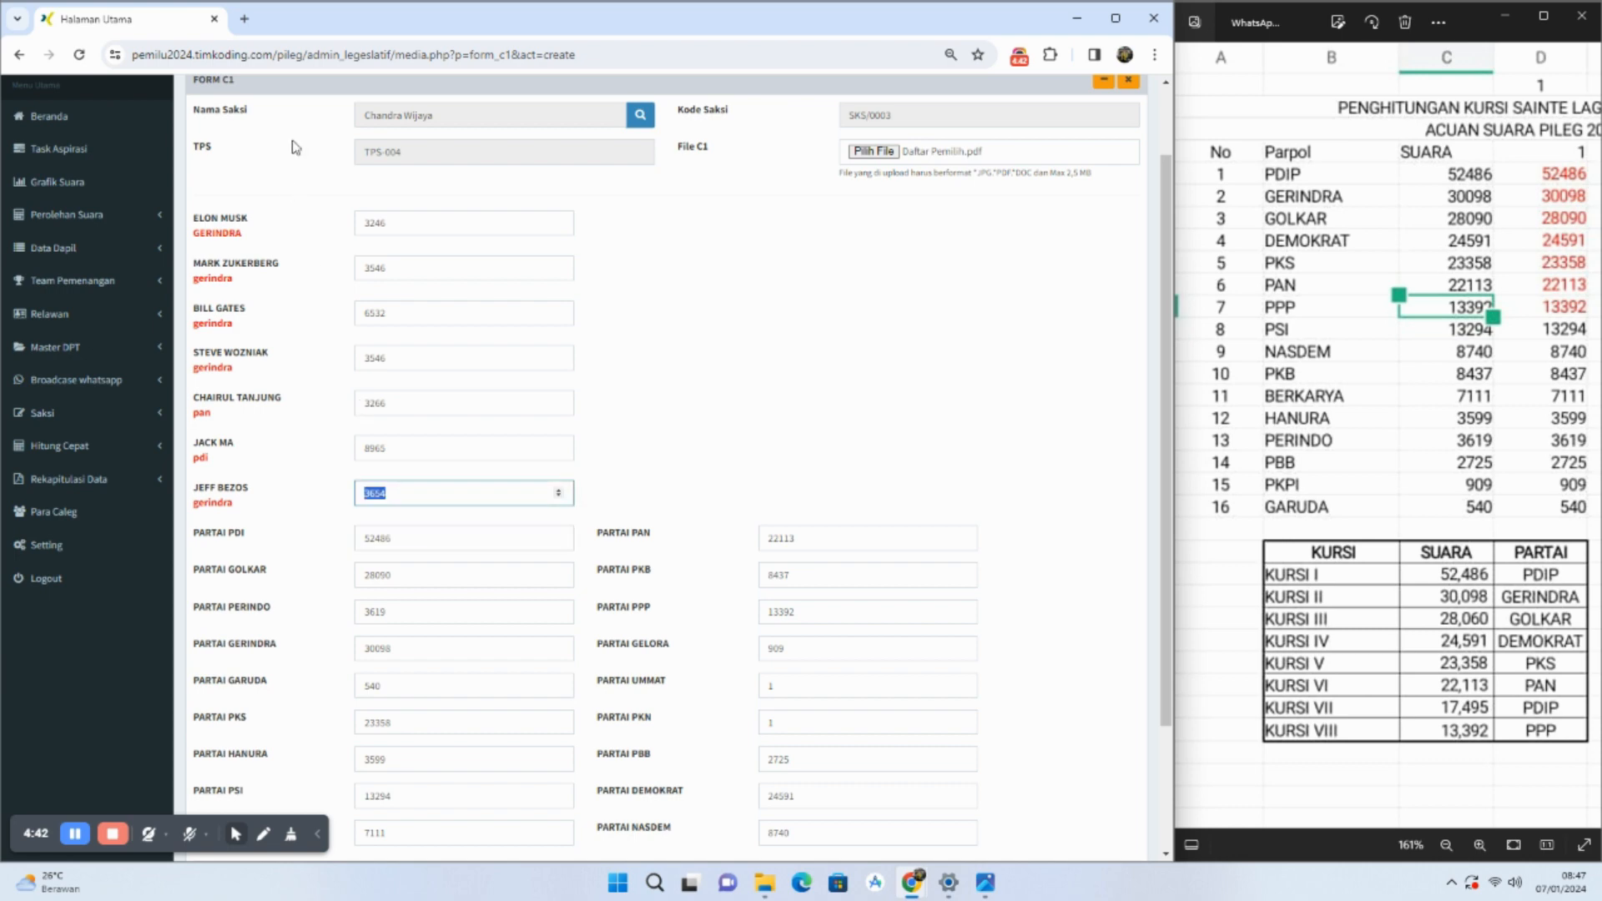
pyautogui.doubleClick(368, 224)
pyautogui.click(428, 315)
pyautogui.doubleClick(401, 265)
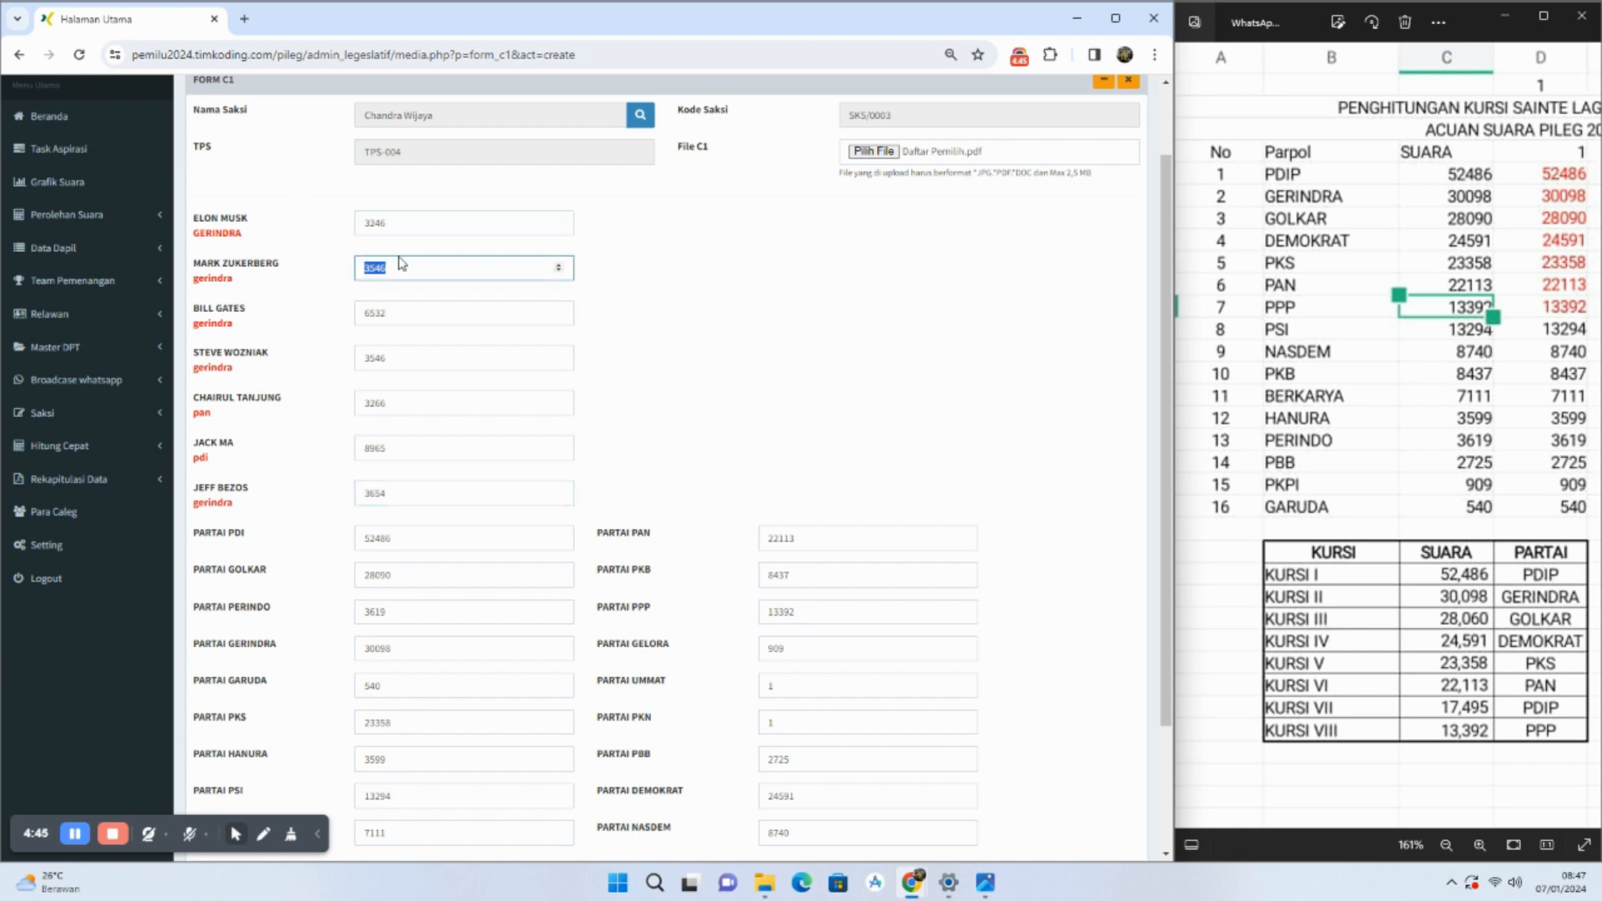
pyautogui.doubleClick(369, 223)
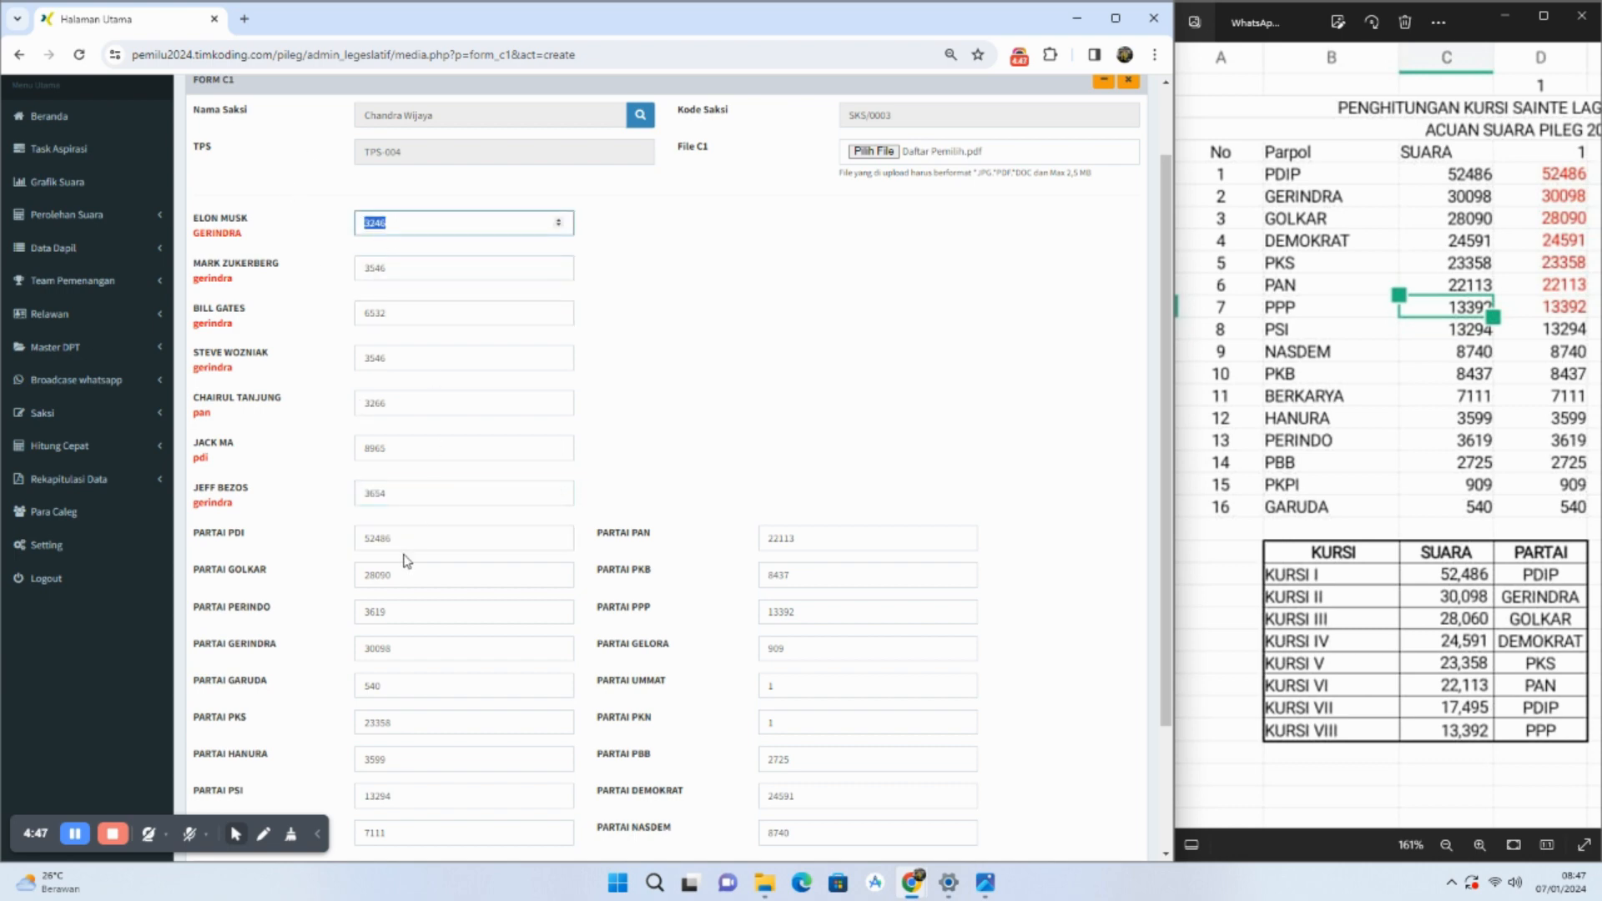
# - Check the PDI, Golkar, Perindo, Gerindra, Demokrat and PKS vote entries in Form C1 against the reference calculation image
pyautogui.doubleClick(376, 536)
pyautogui.doubleClick(376, 574)
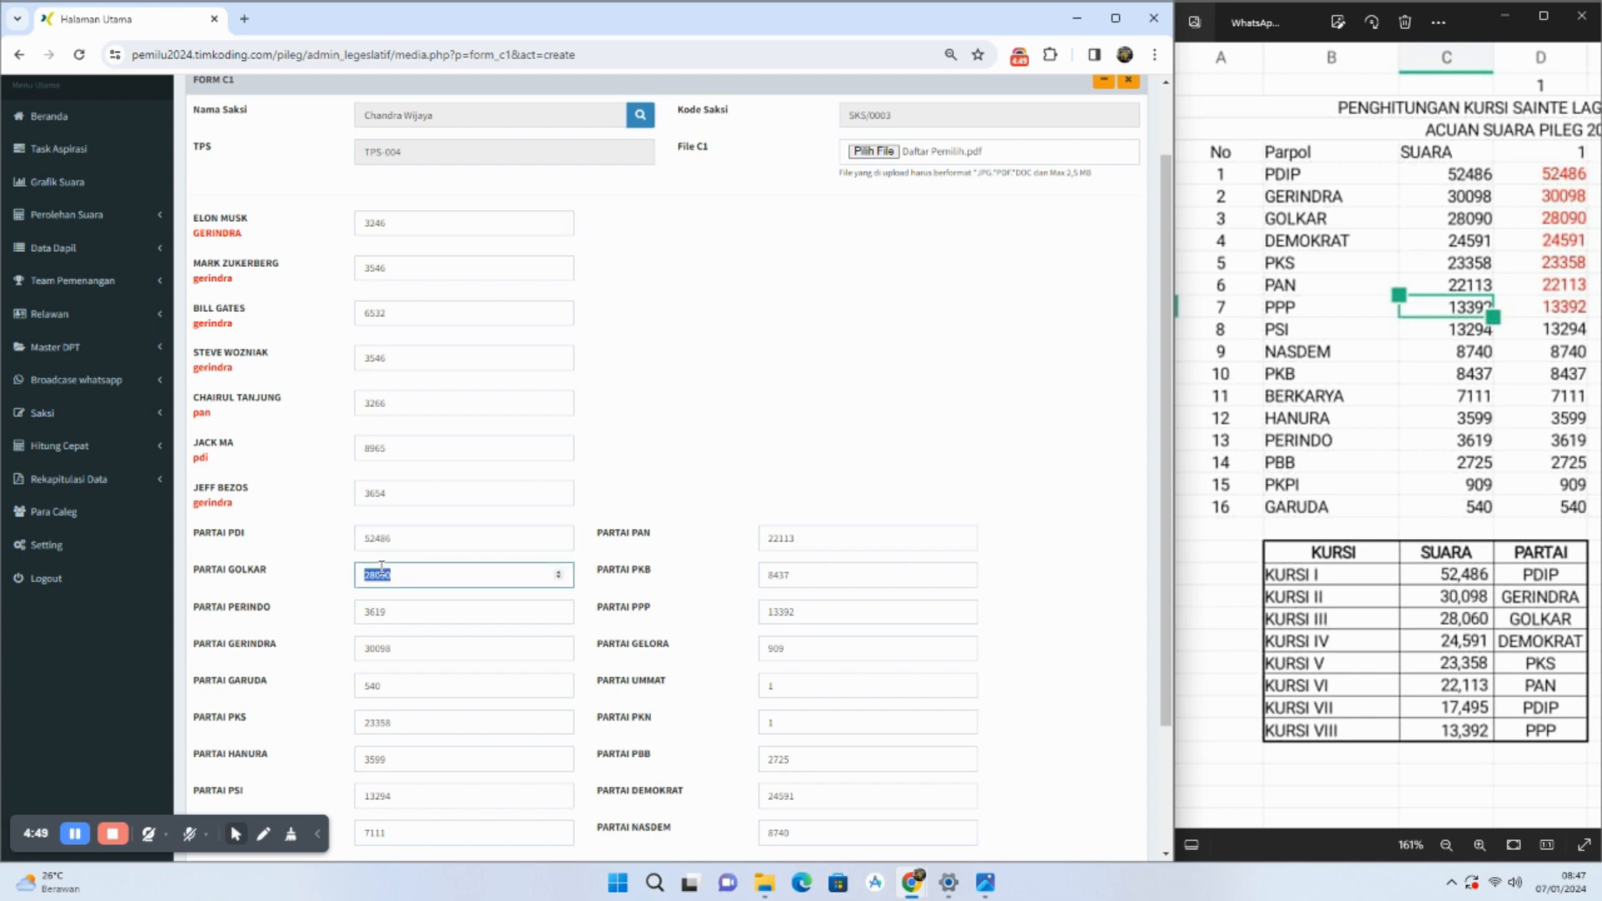
pyautogui.doubleClick(378, 609)
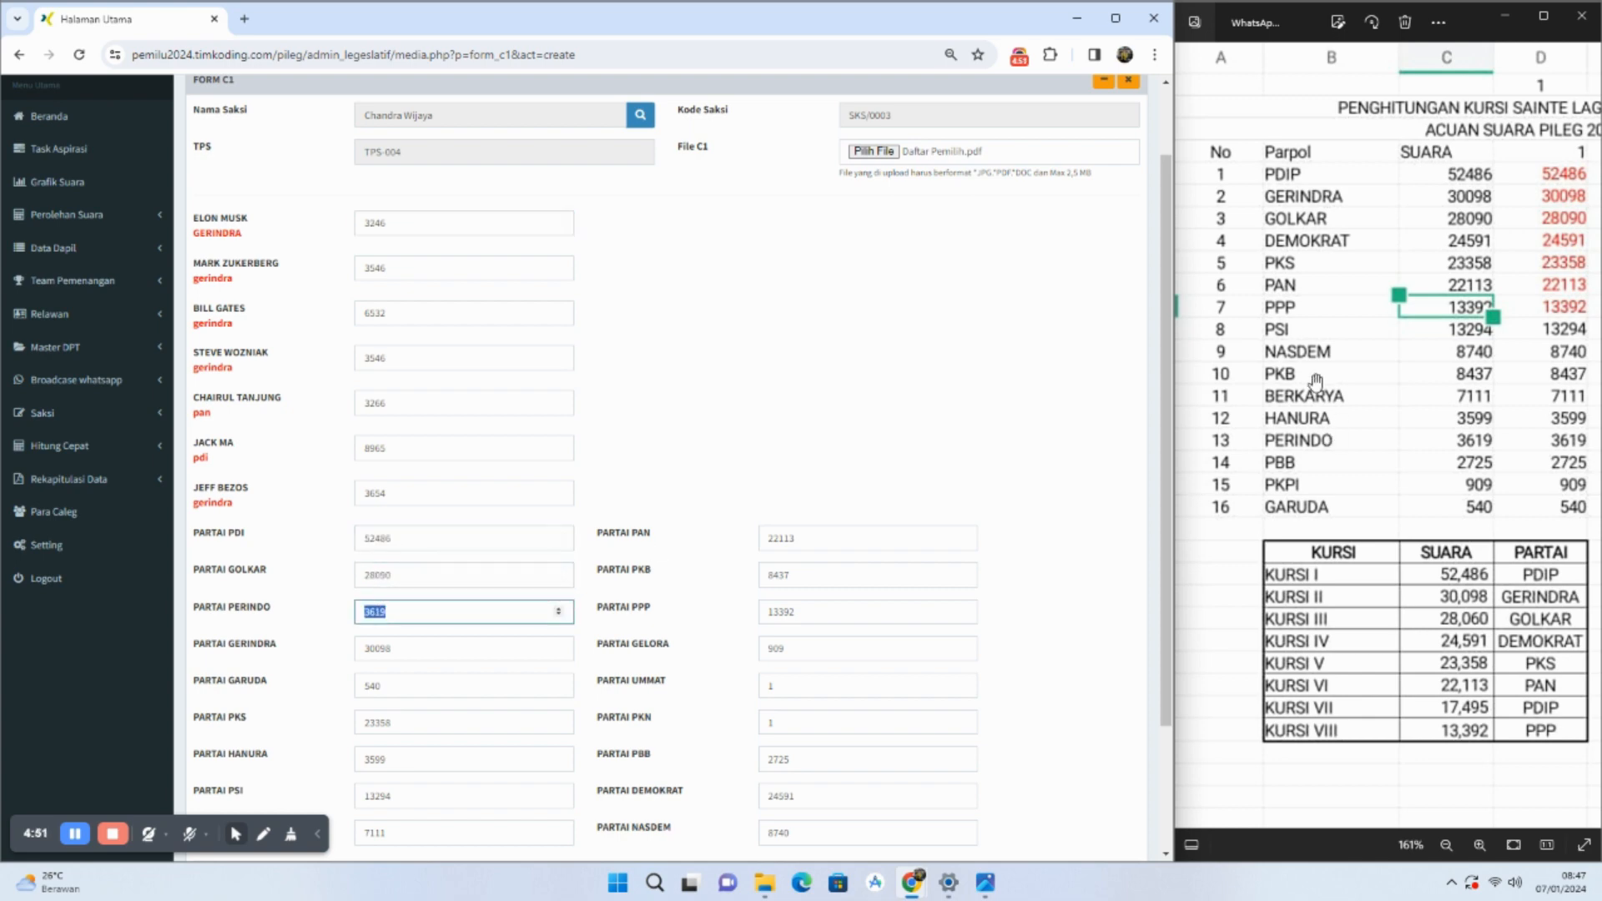
pyautogui.click(373, 538)
pyautogui.doubleClick(372, 537)
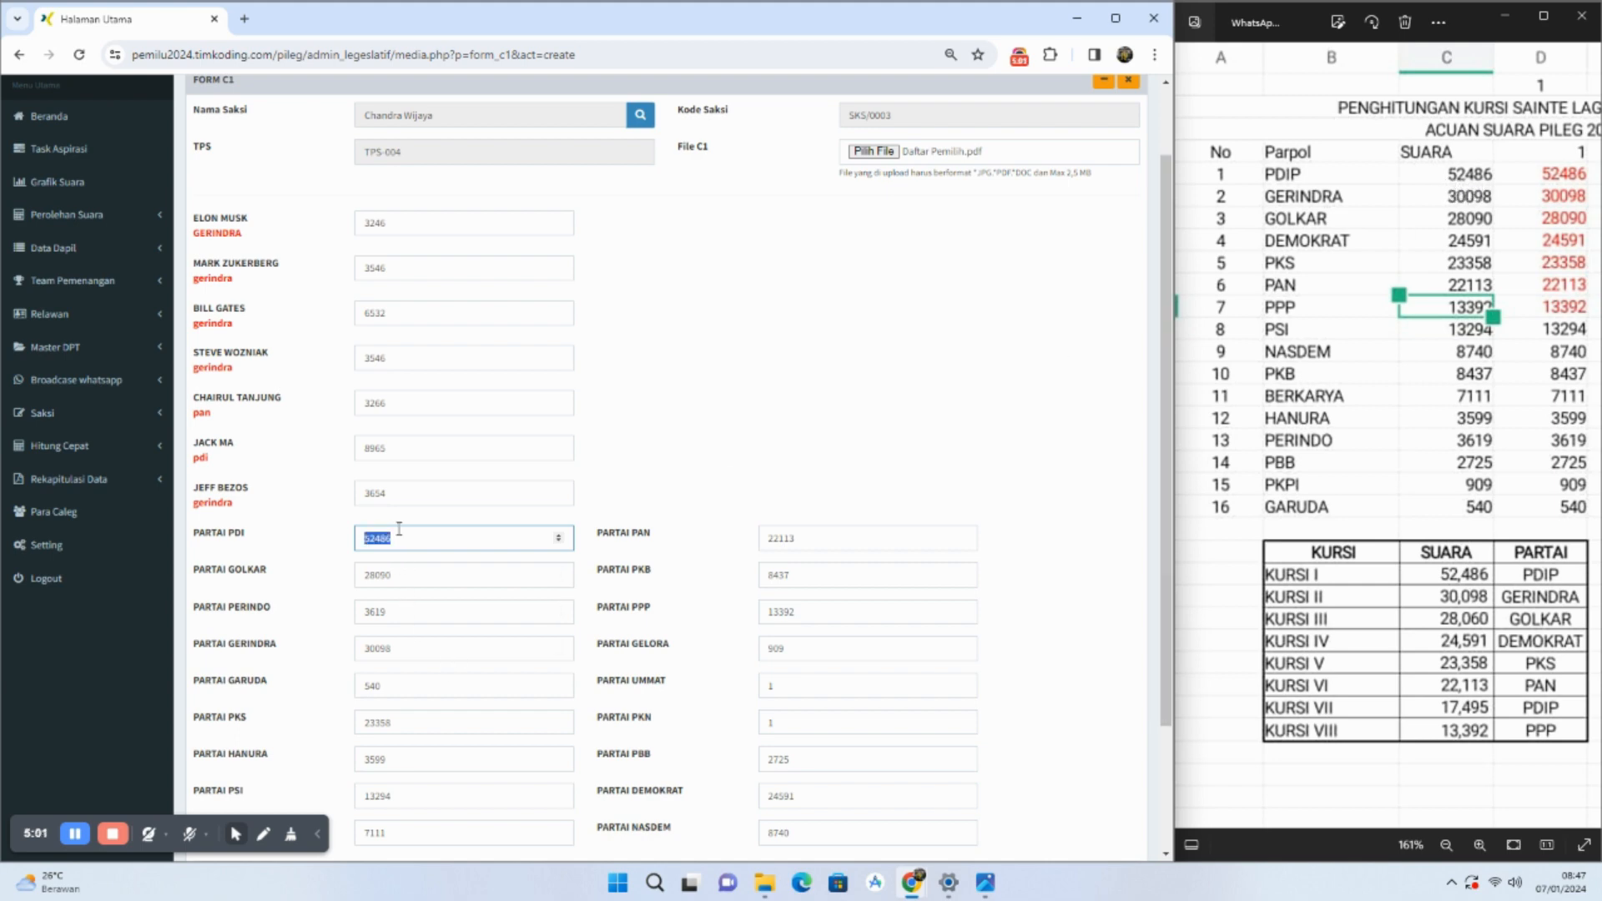
pyautogui.scroll(-2, 378, 441)
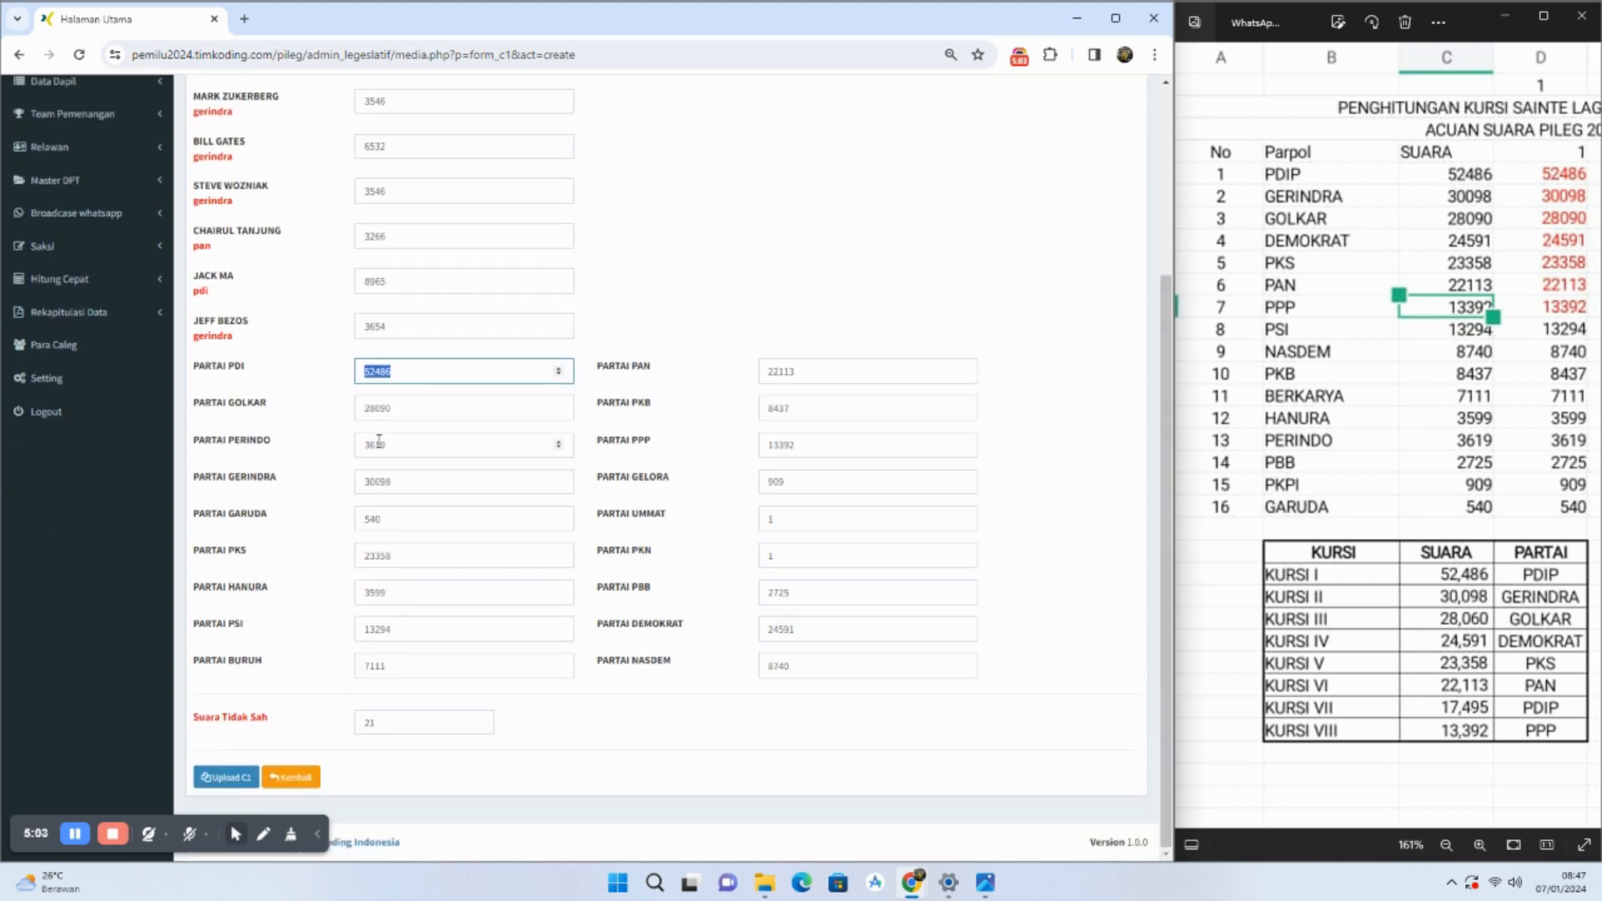
pyautogui.doubleClick(387, 482)
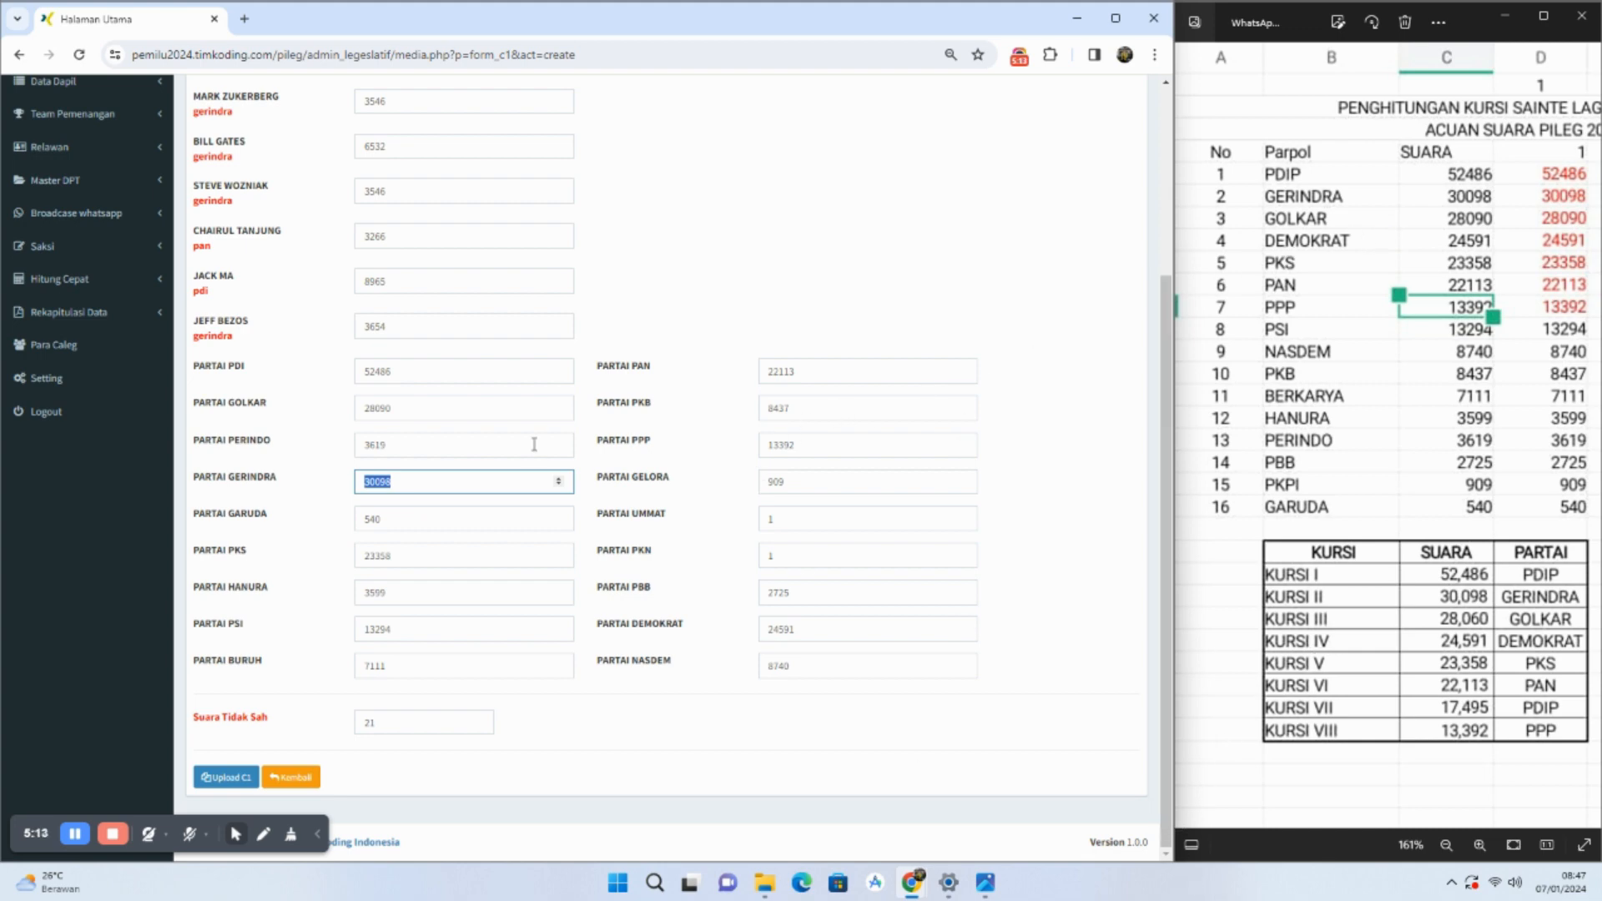
pyautogui.doubleClick(385, 405)
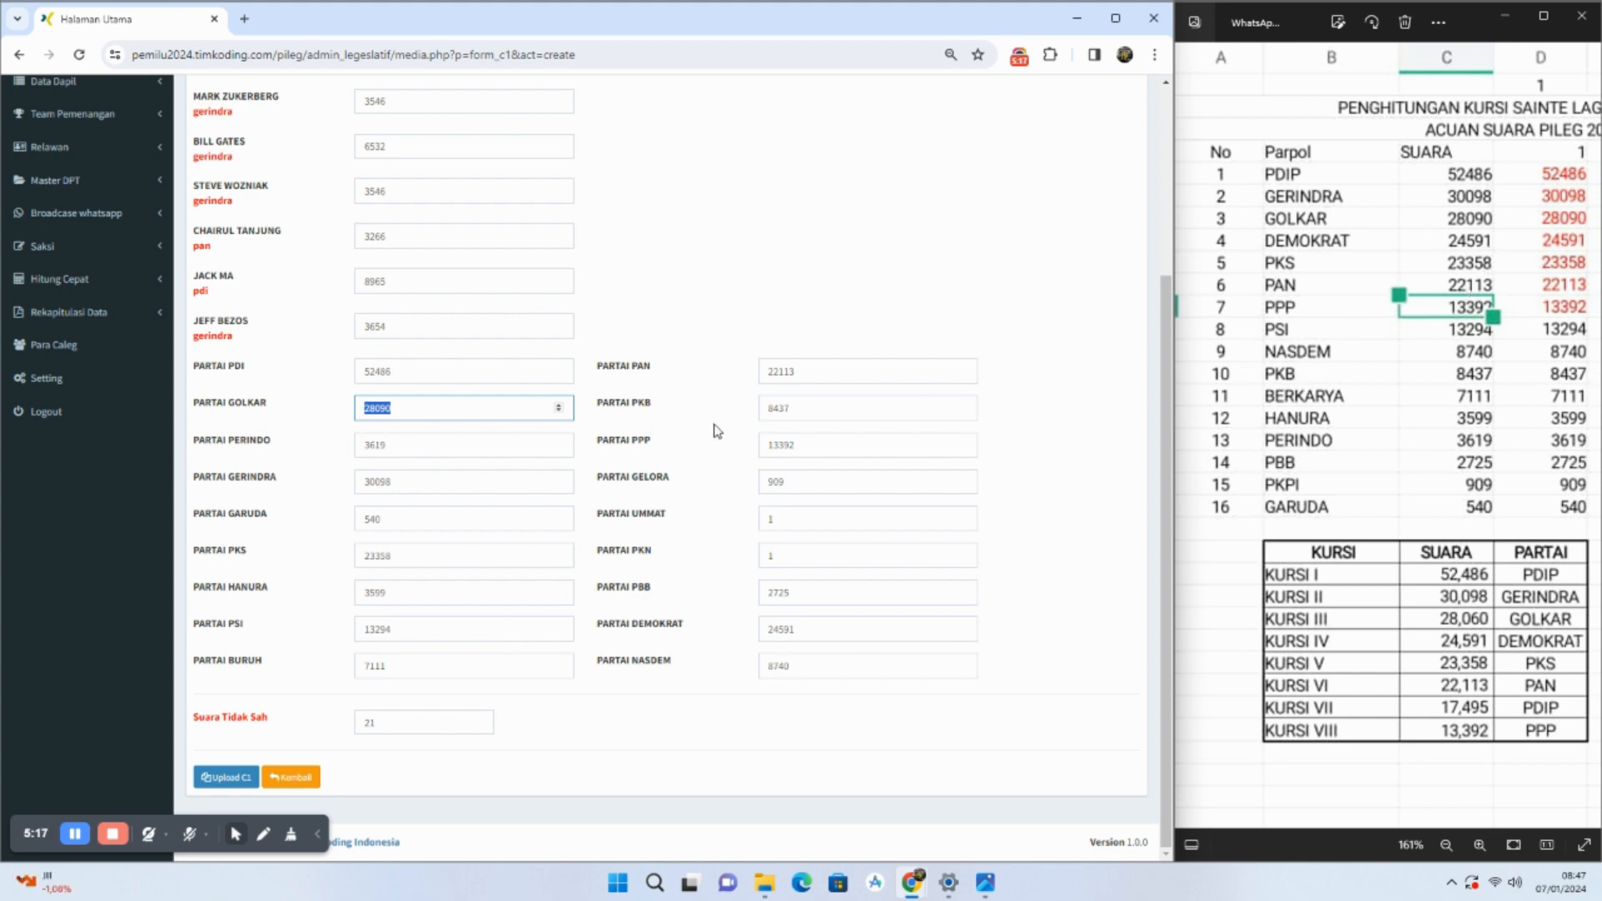
pyautogui.doubleClick(826, 622)
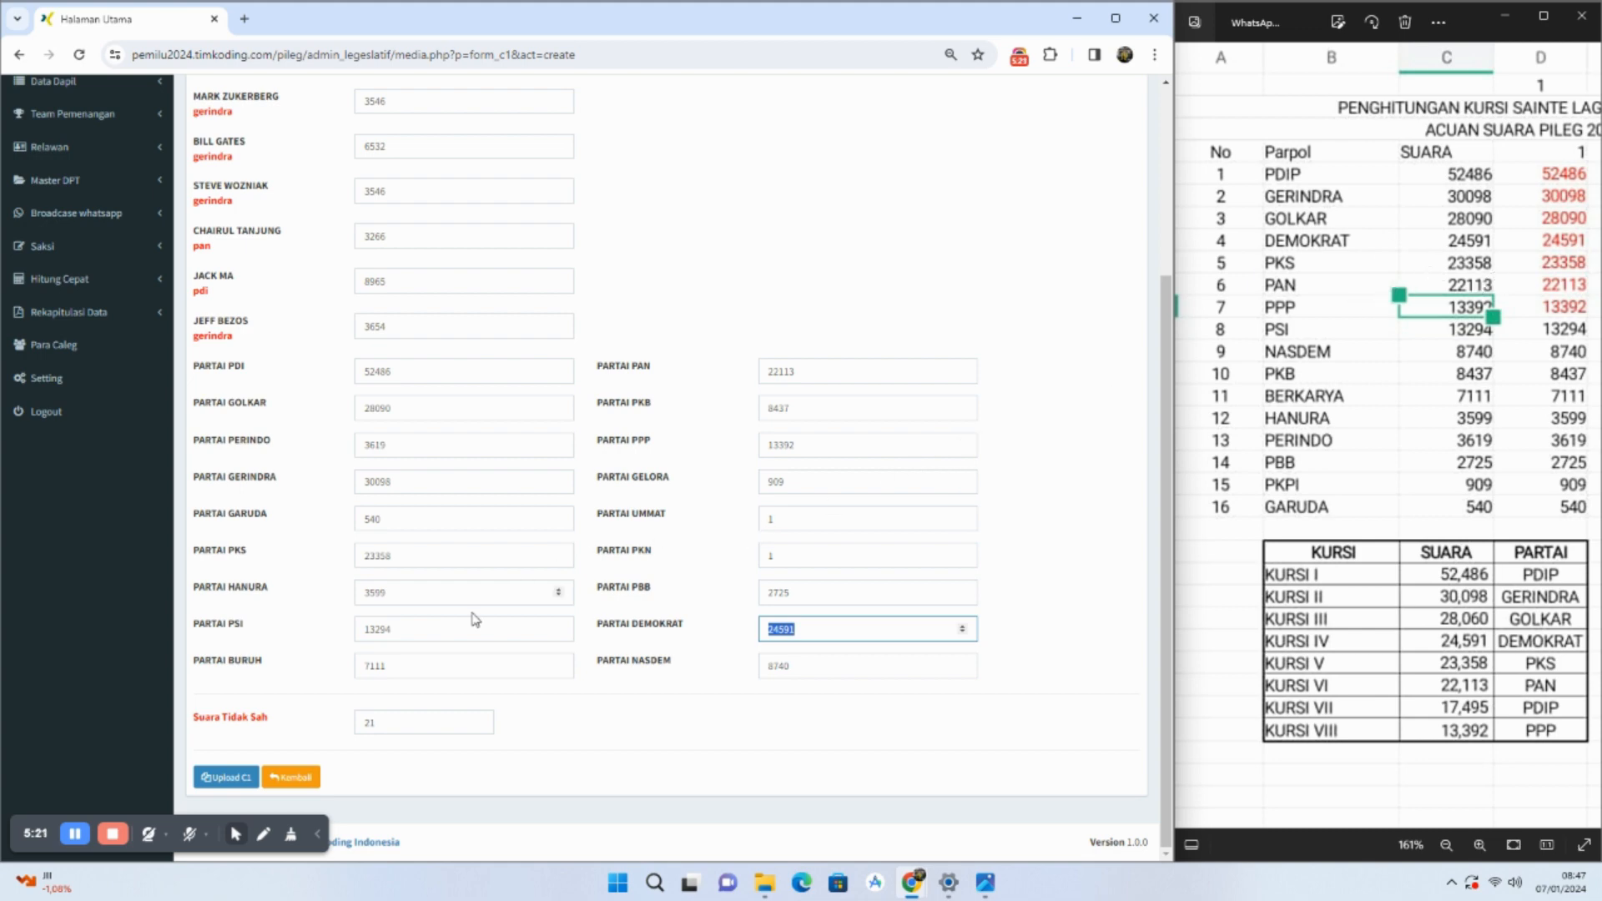
pyautogui.doubleClick(421, 556)
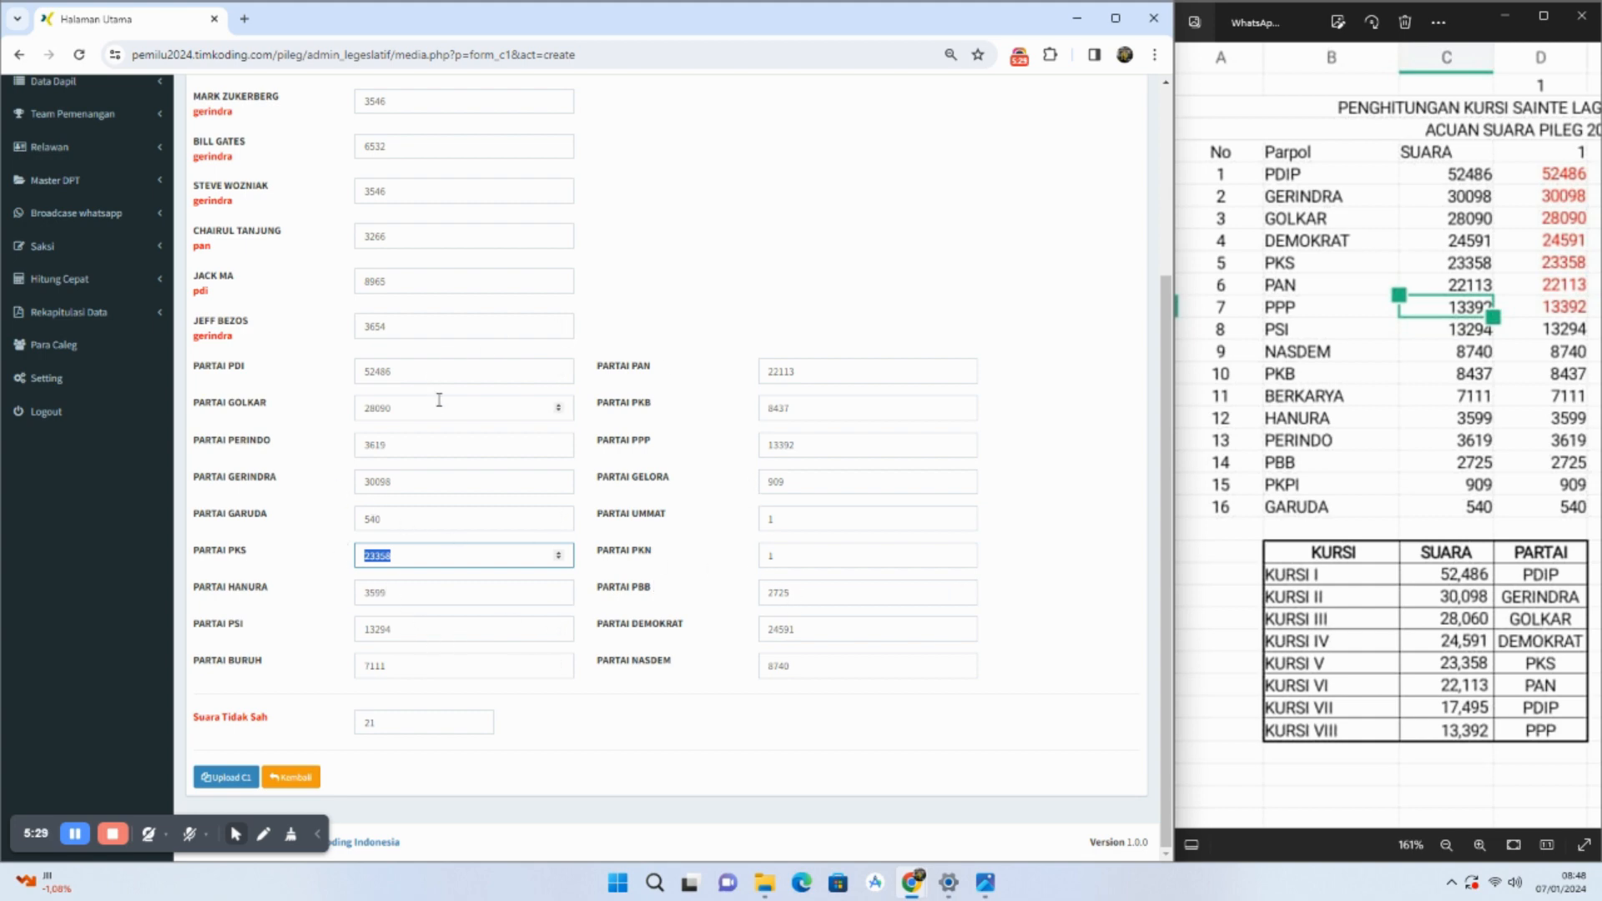
# - Check the PAN, PKB, PPP and Gelora vote entries in Form C1 against the reference calculation image
pyautogui.doubleClick(759, 376)
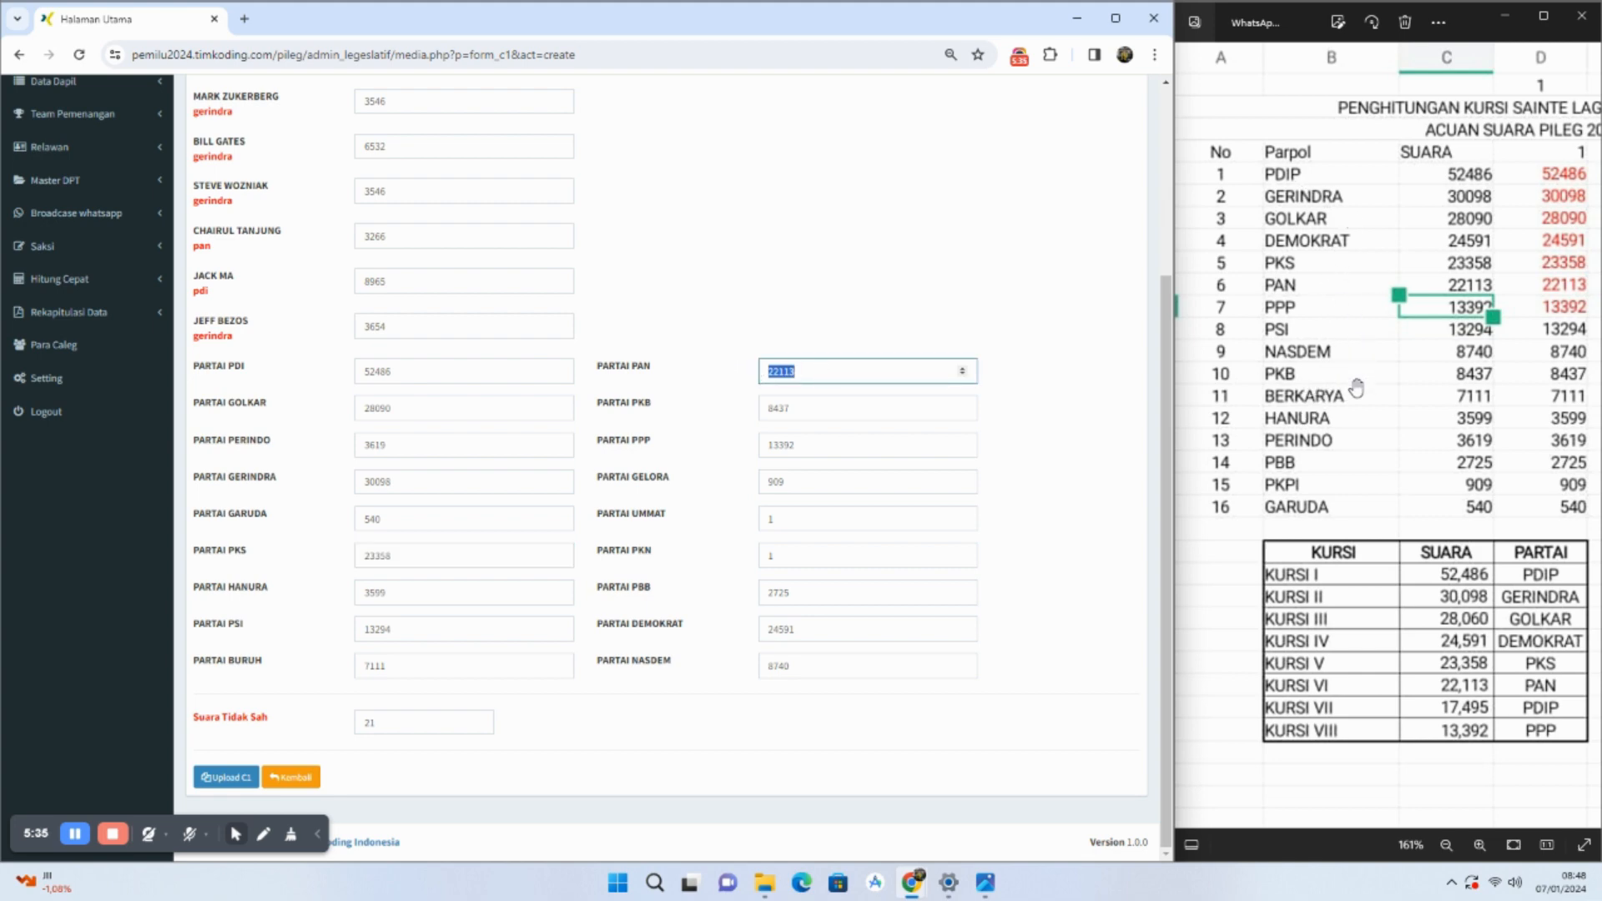
pyautogui.press('Tab')
pyautogui.press('Tab')
pyautogui.press('Tab')
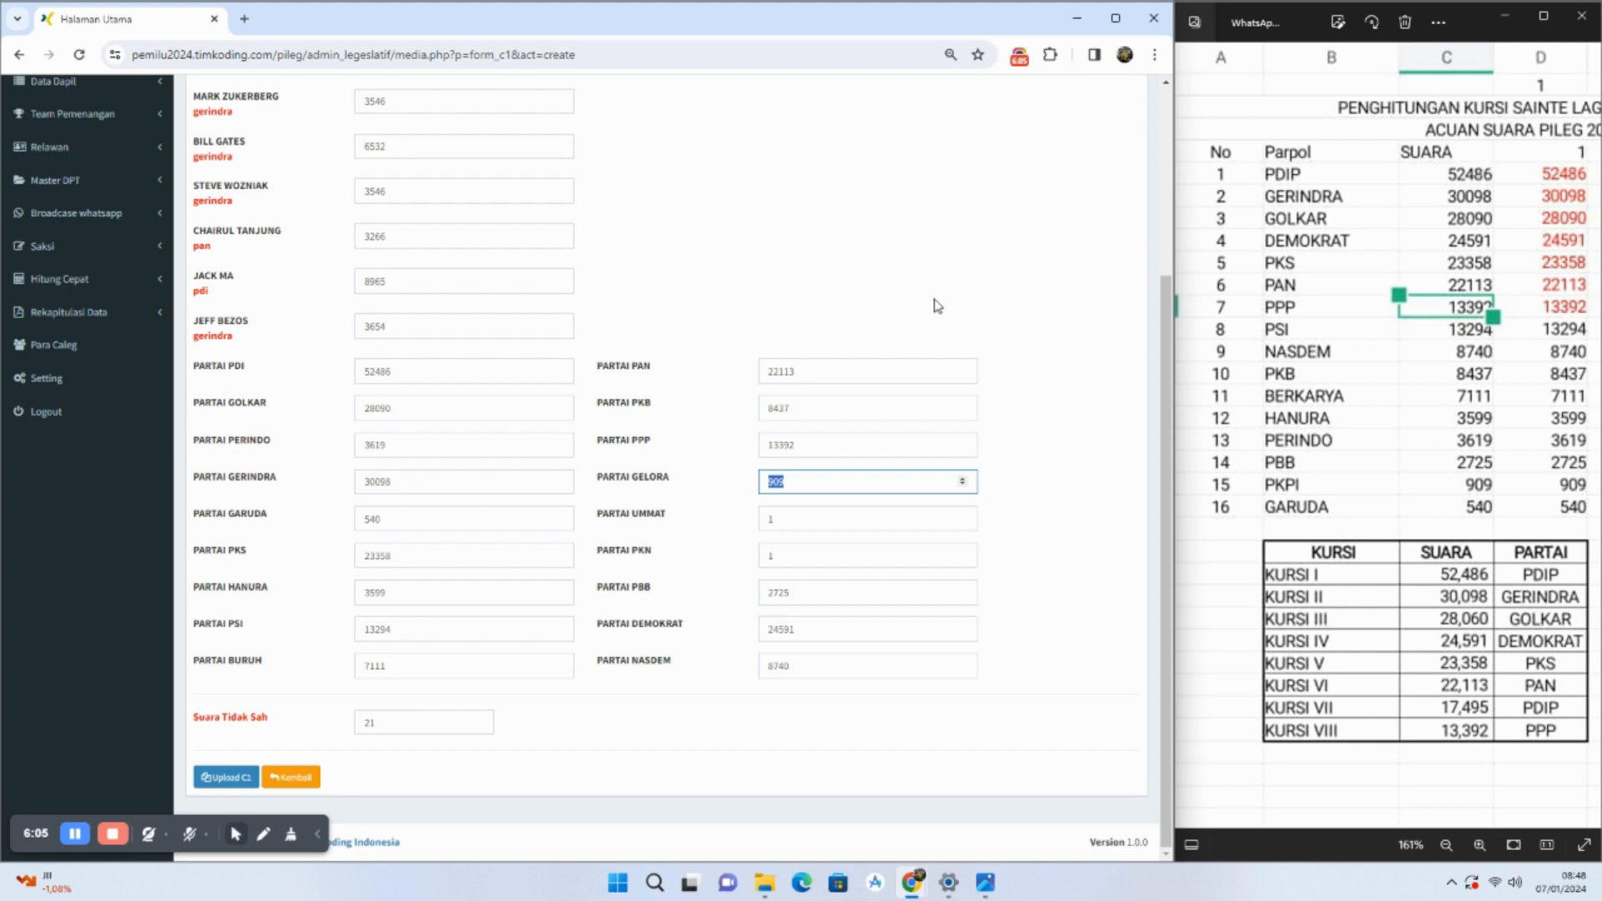
# - Recheck the PDI, Golkar and Perindo vote entries in Form C1 and review the Hanura entry against the reference image
pyautogui.click(483, 371)
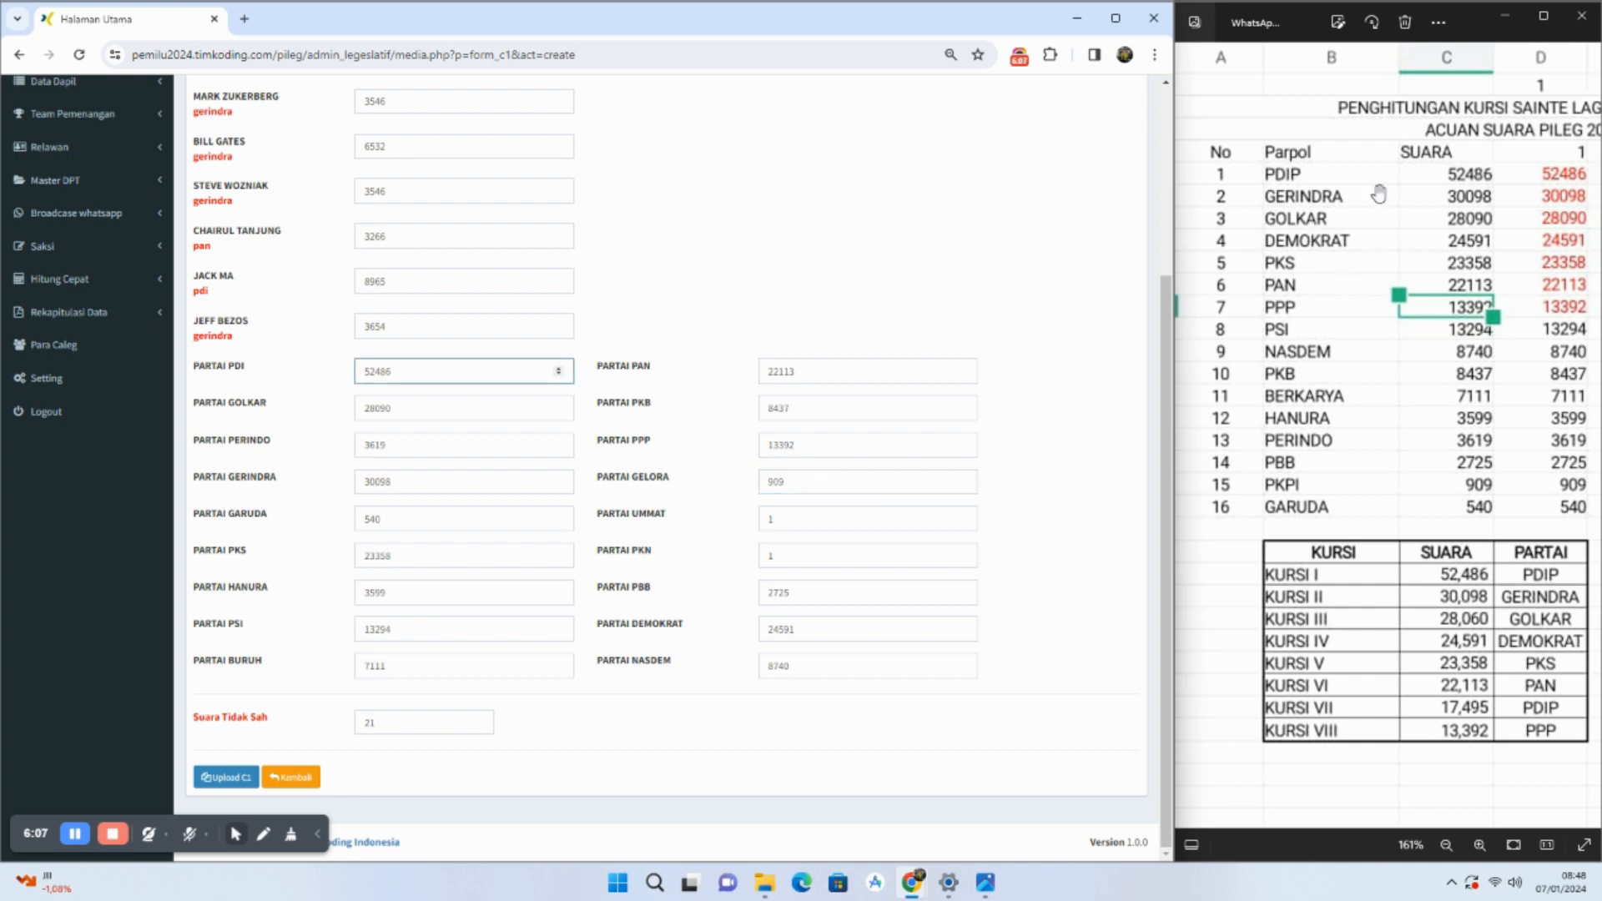
pyautogui.click(456, 413)
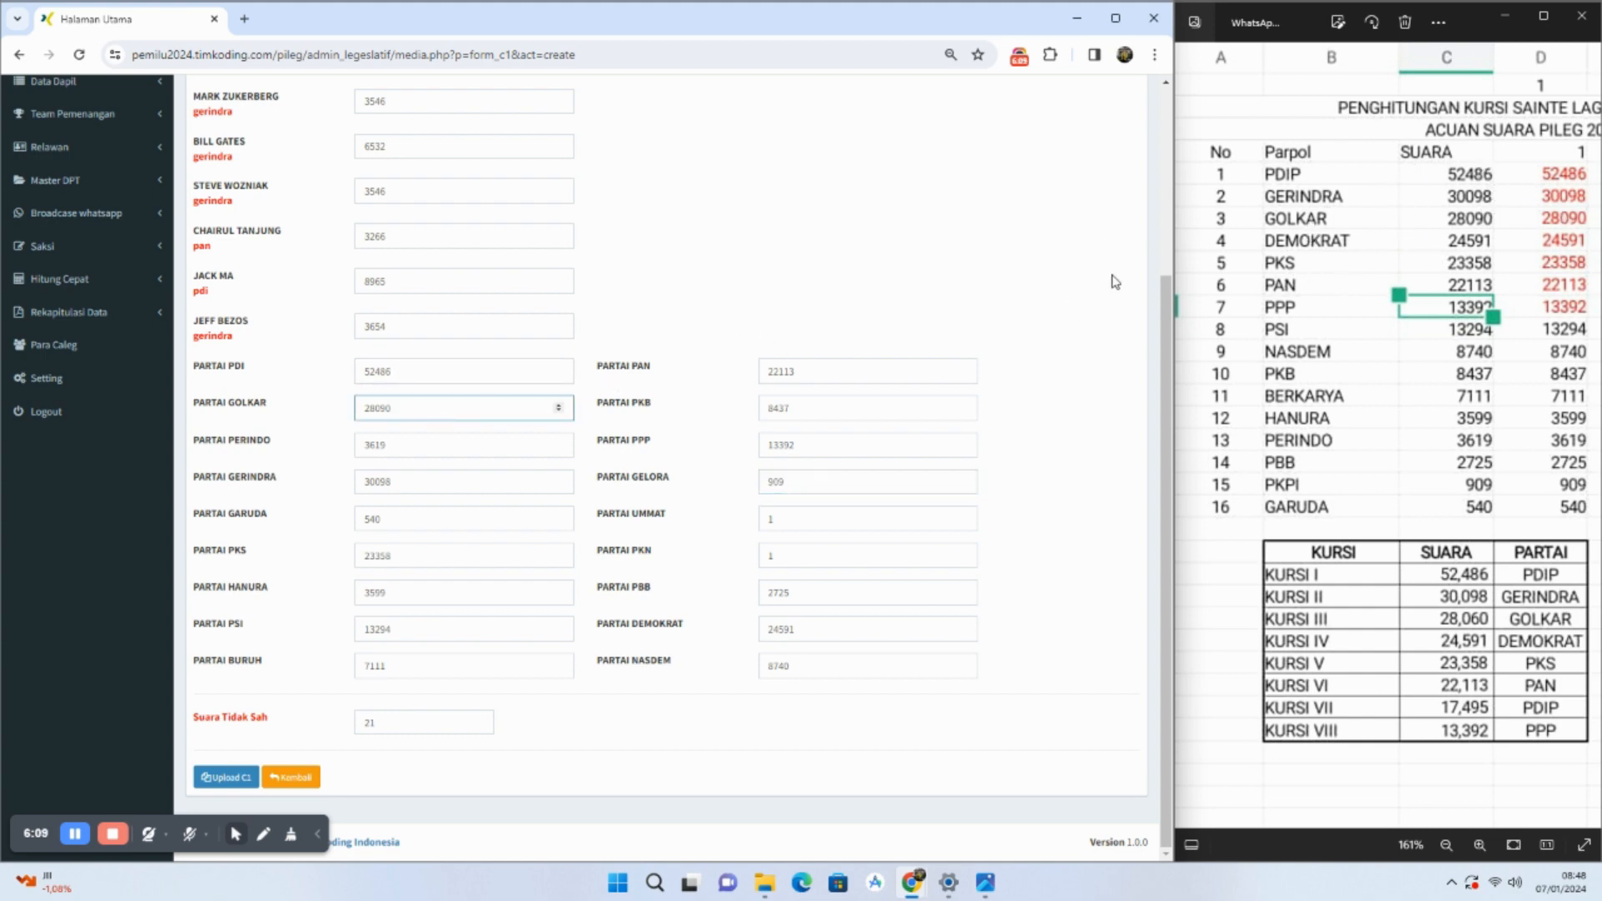
pyautogui.click(427, 444)
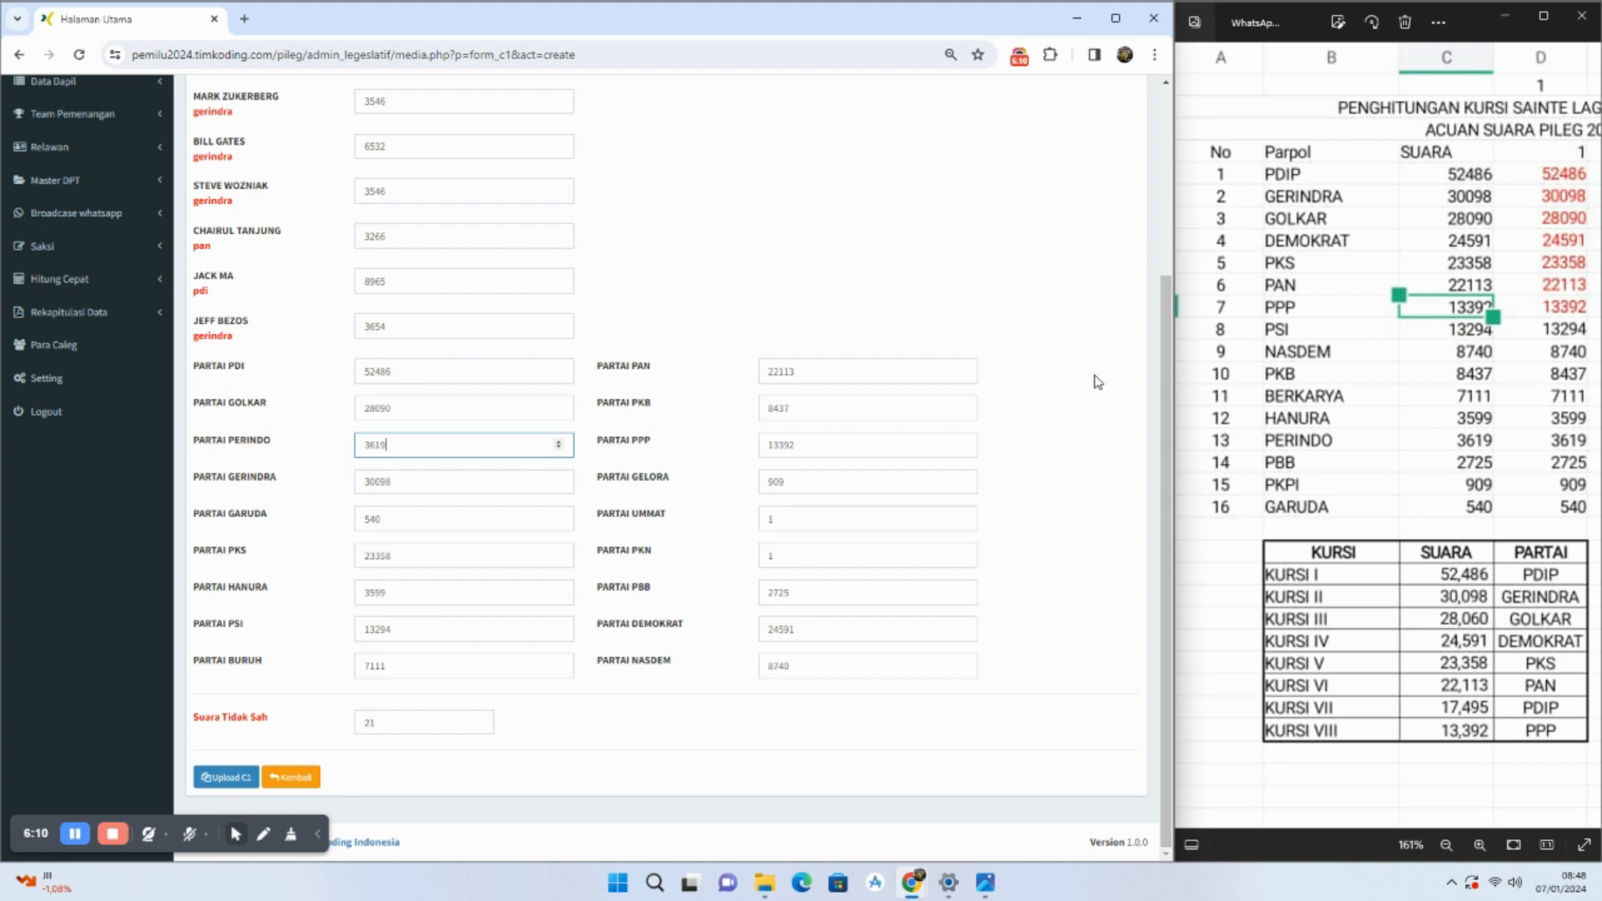
pyautogui.click(456, 580)
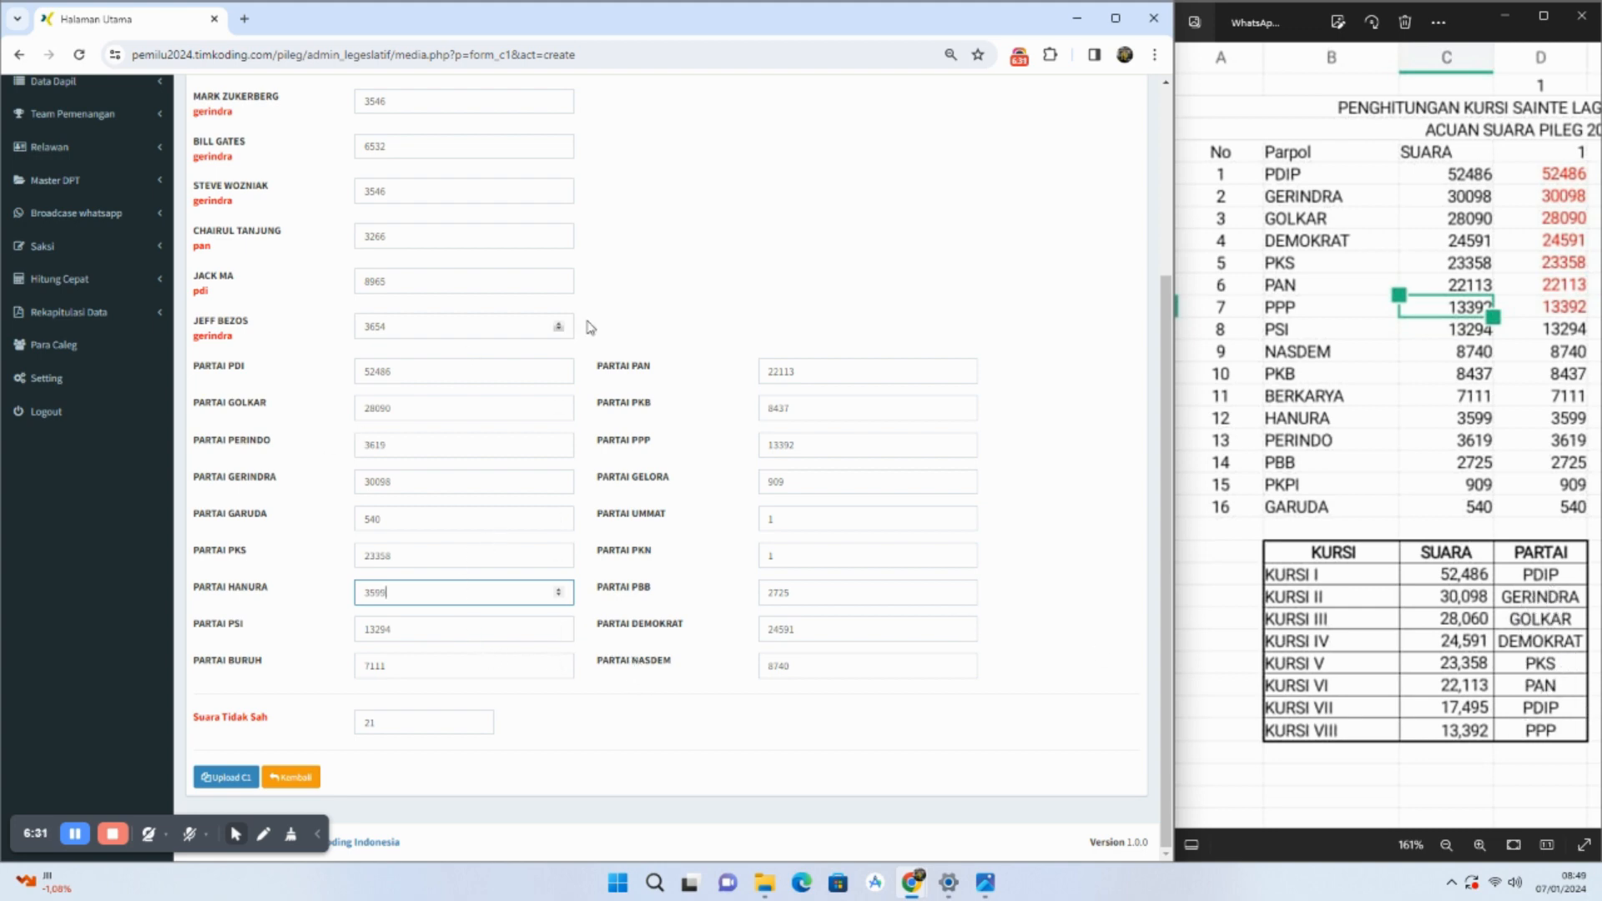
# - Upload the completed Form C1 and view the C1 file of the new entry in the list
pyautogui.click(74, 834)
pyautogui.click(225, 777)
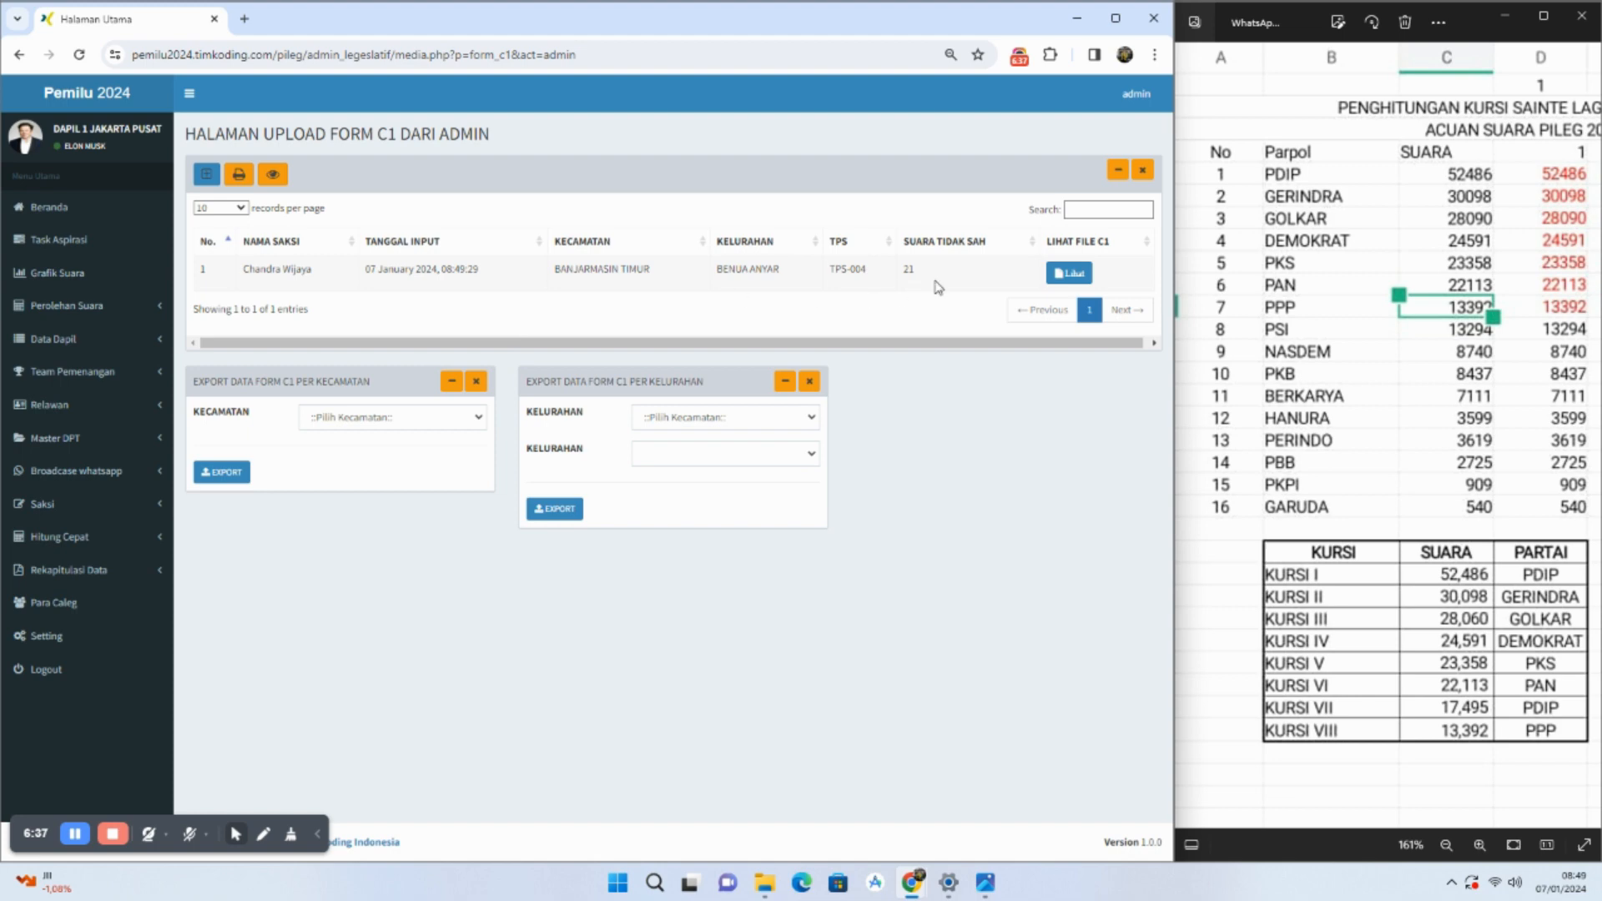
pyautogui.click(1084, 276)
pyautogui.click(789, 513)
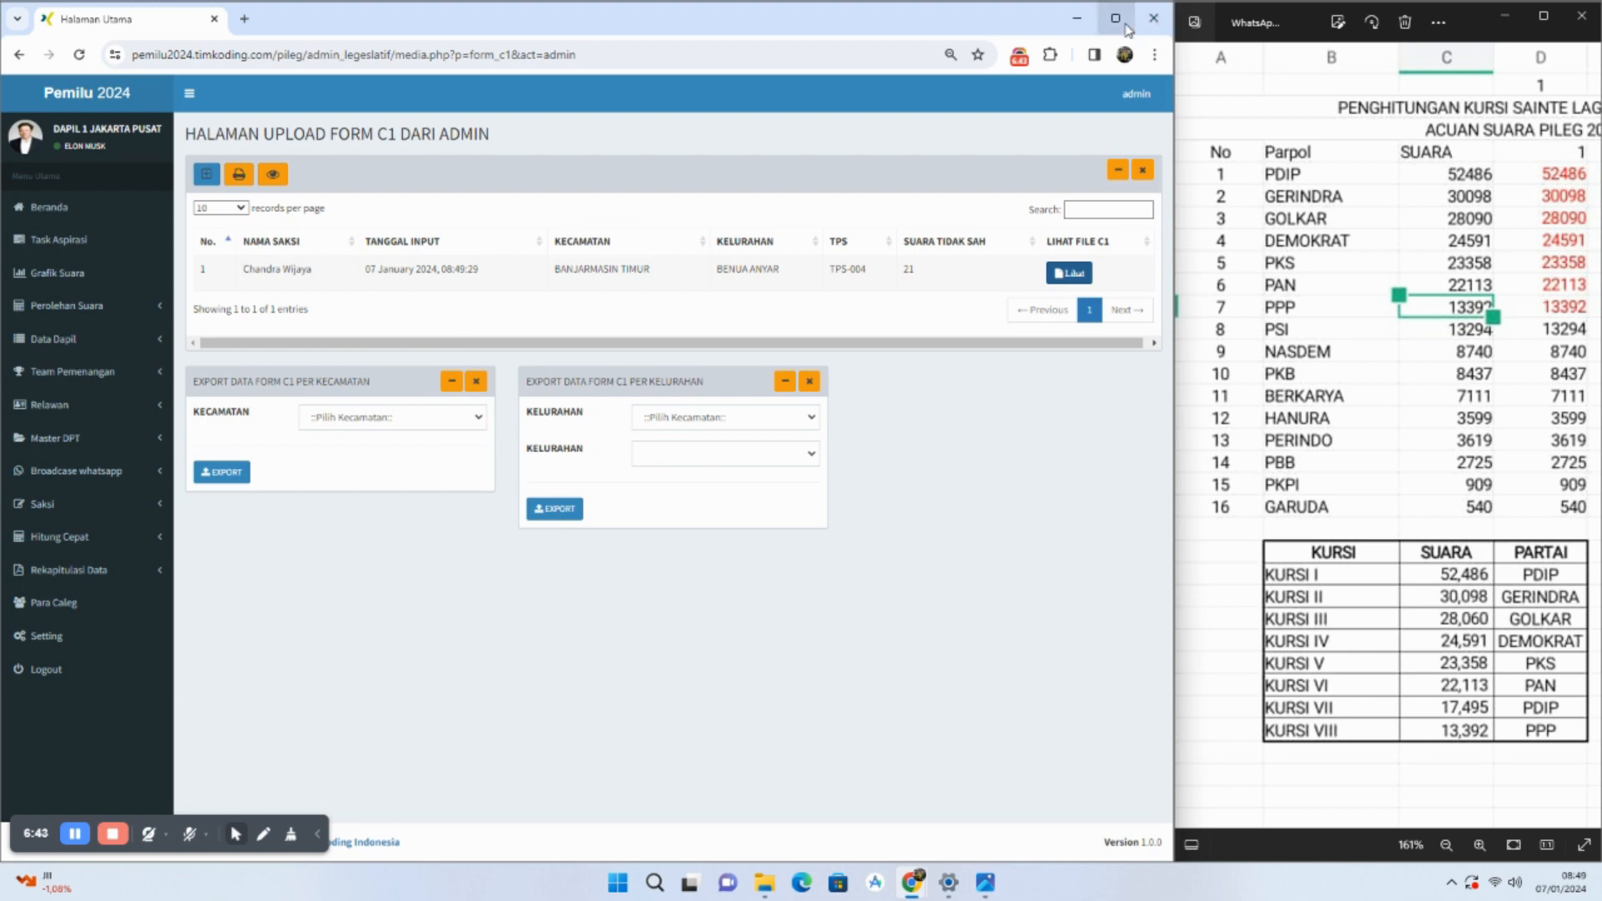
# - Review the dashboard and the candidate and party charts on the Grafik Suara page, and return to the dashboard
pyautogui.click(48, 217)
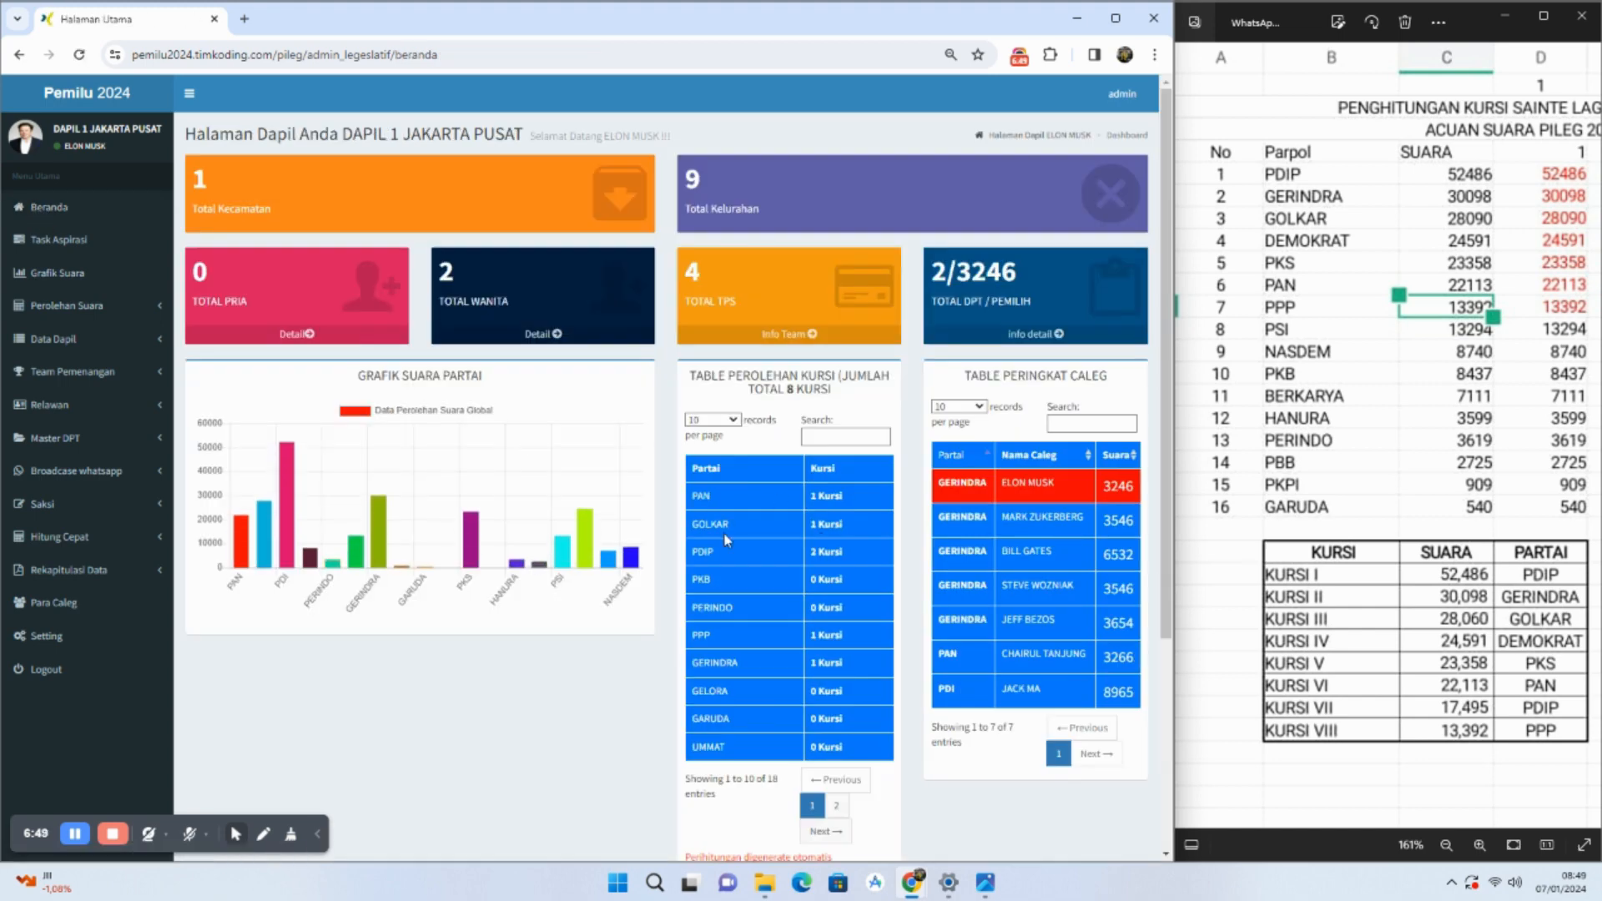
pyautogui.moveTo(1173, 238); pyautogui.dragTo(1159, 238)
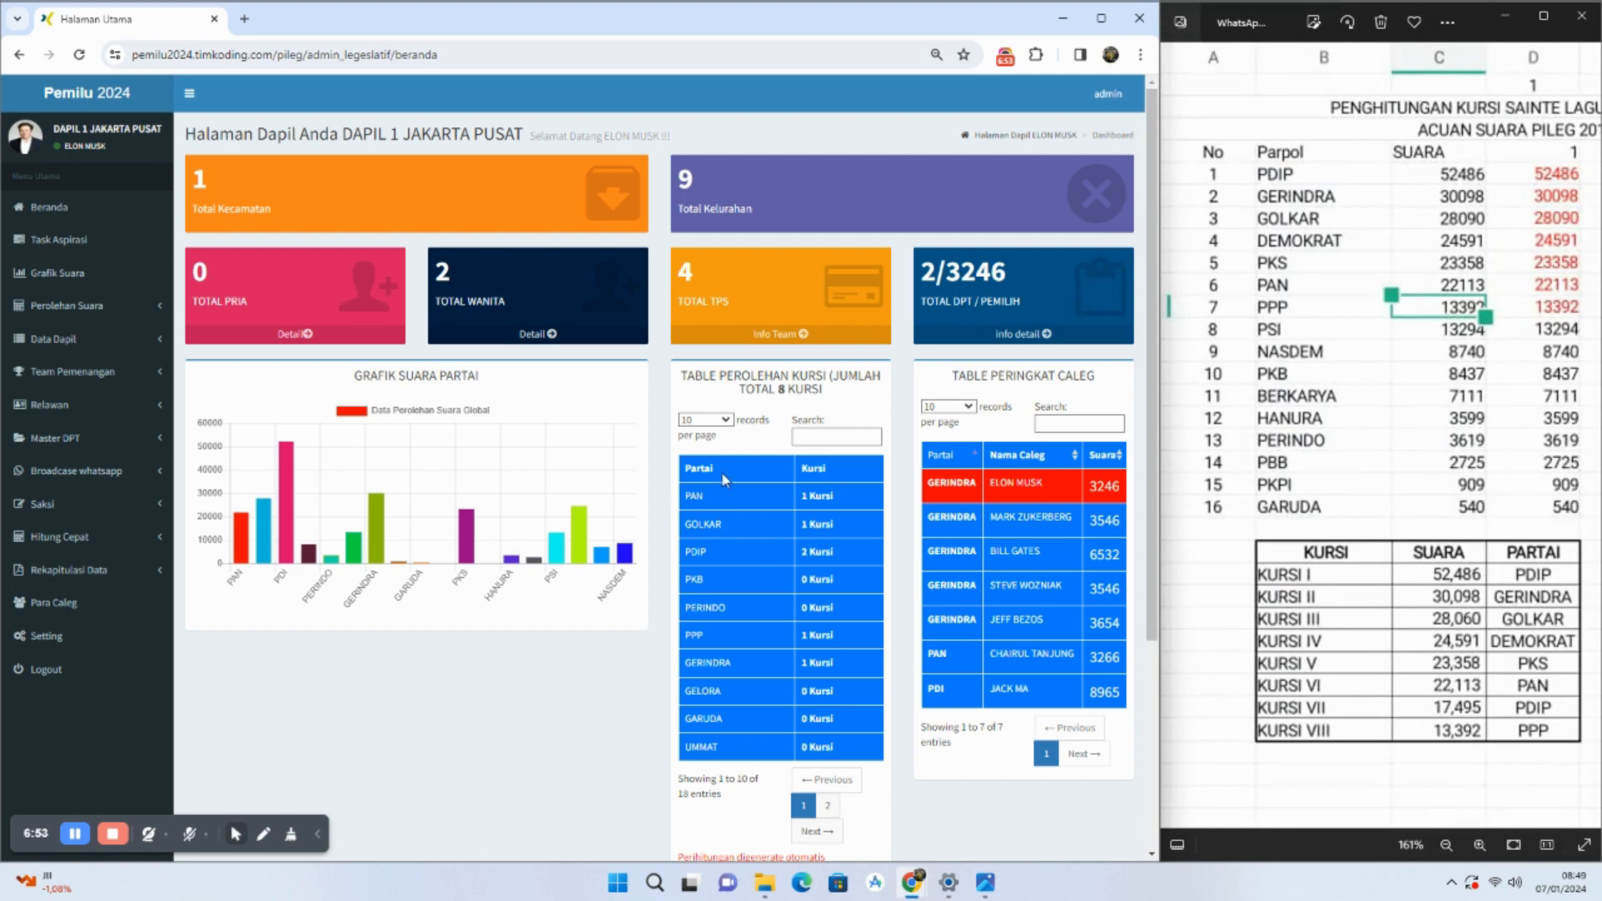
pyautogui.click(42, 275)
pyautogui.scroll(-5, 547, 584)
pyautogui.scroll(5, 551, 614)
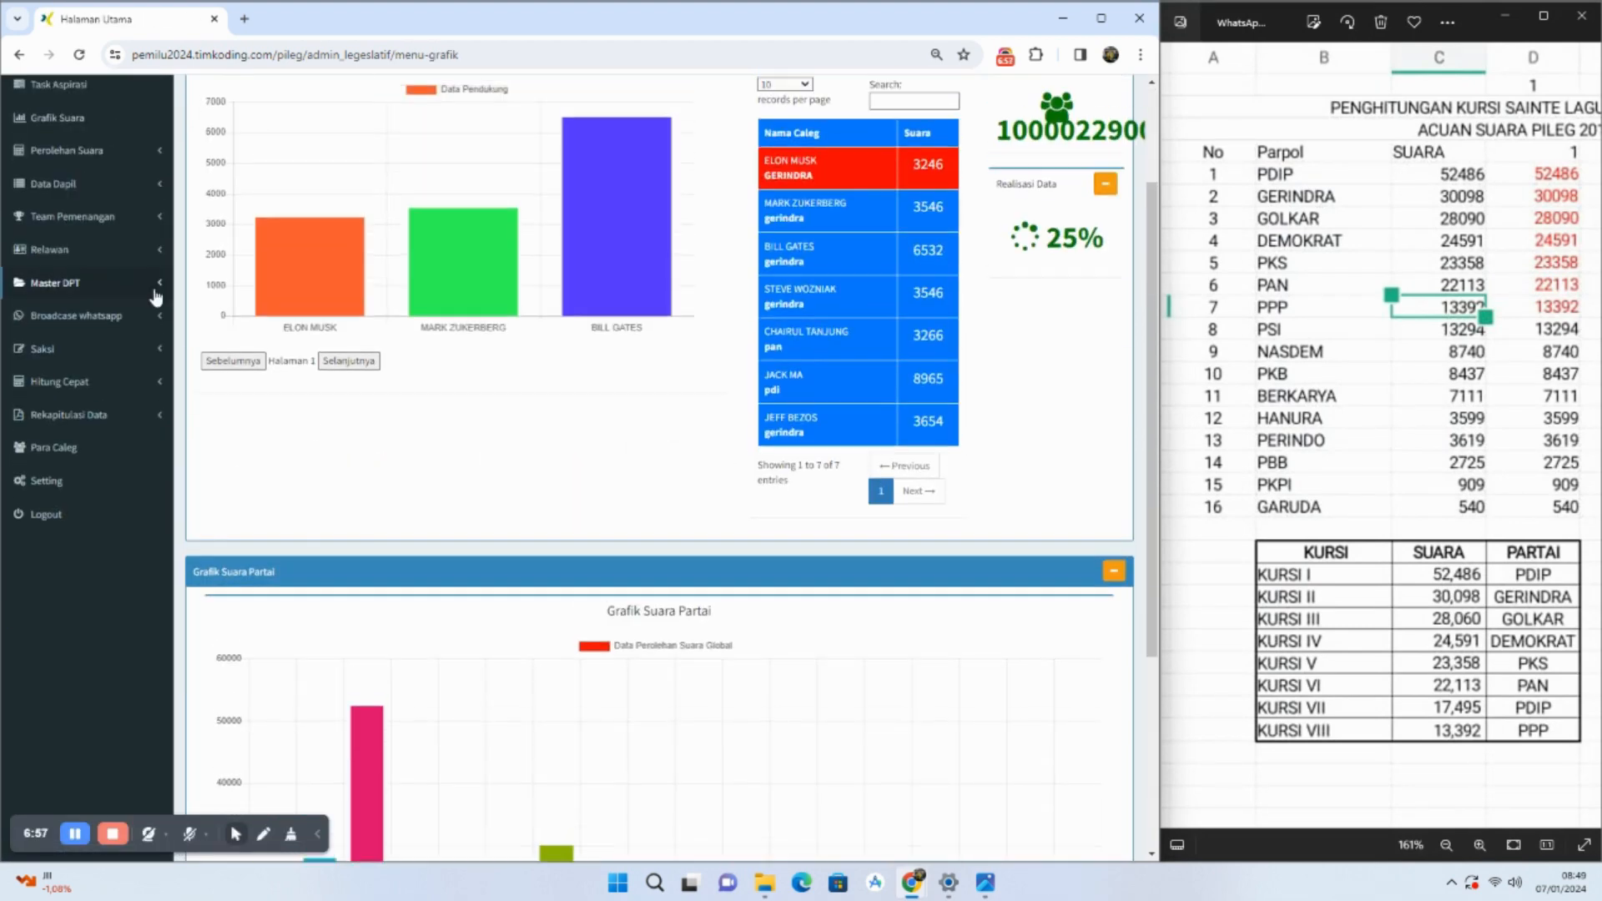
pyautogui.click(43, 206)
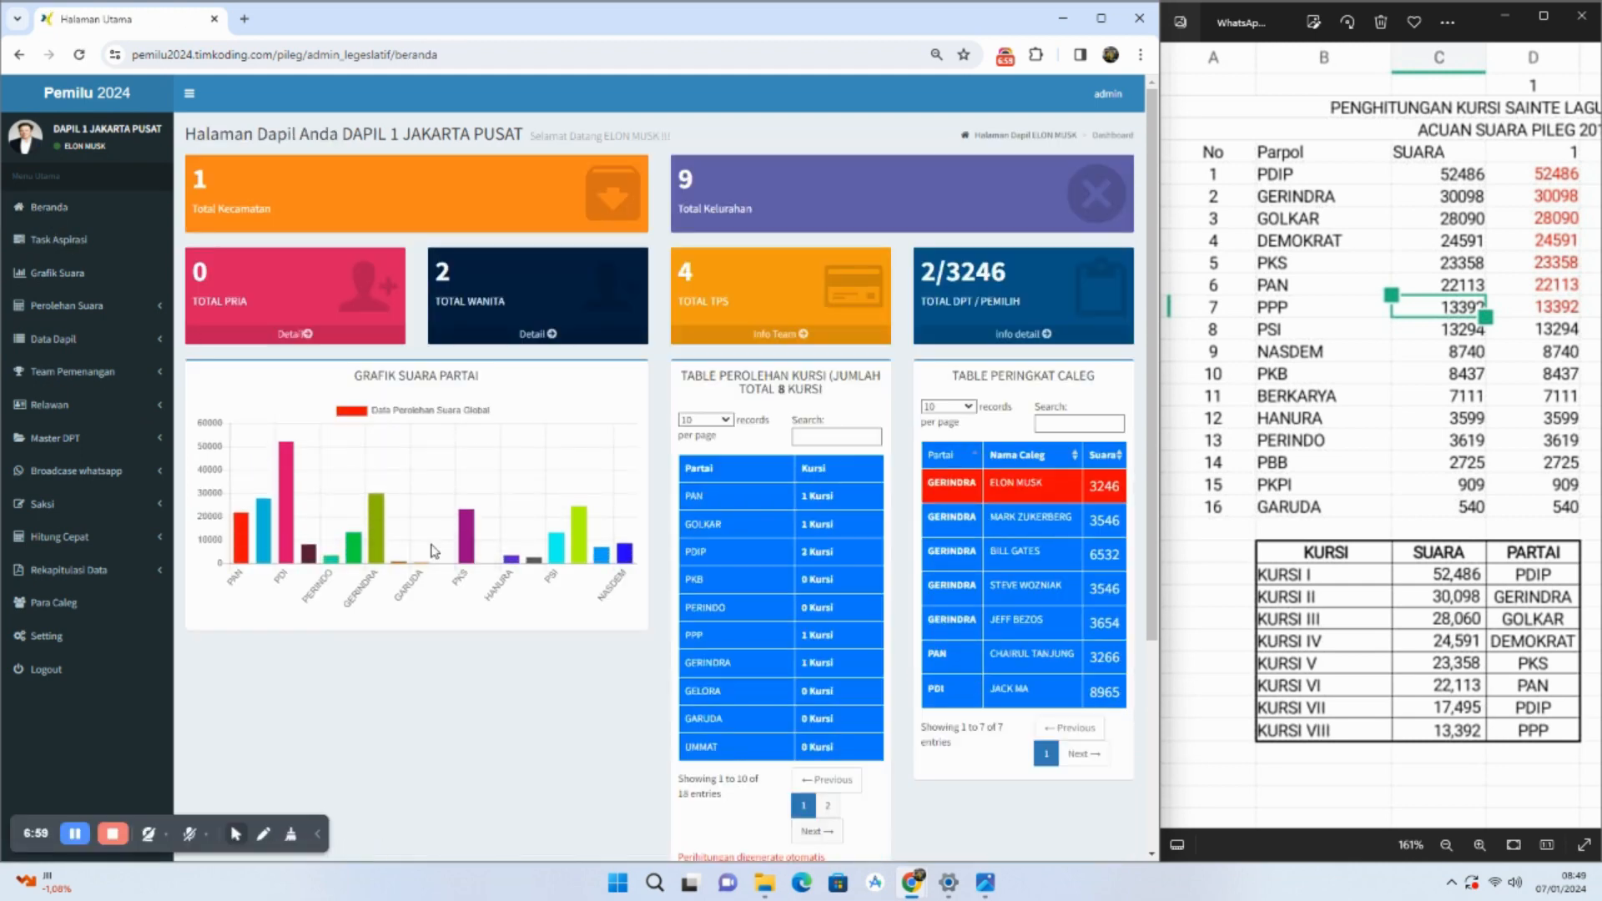
# - Compare both pages of the dashboard's party seat allocation with the seat table in the reference image, and return to the first page
pyautogui.moveTo(292, 504)
pyautogui.moveTo(677, 508); pyautogui.dragTo(691, 466)
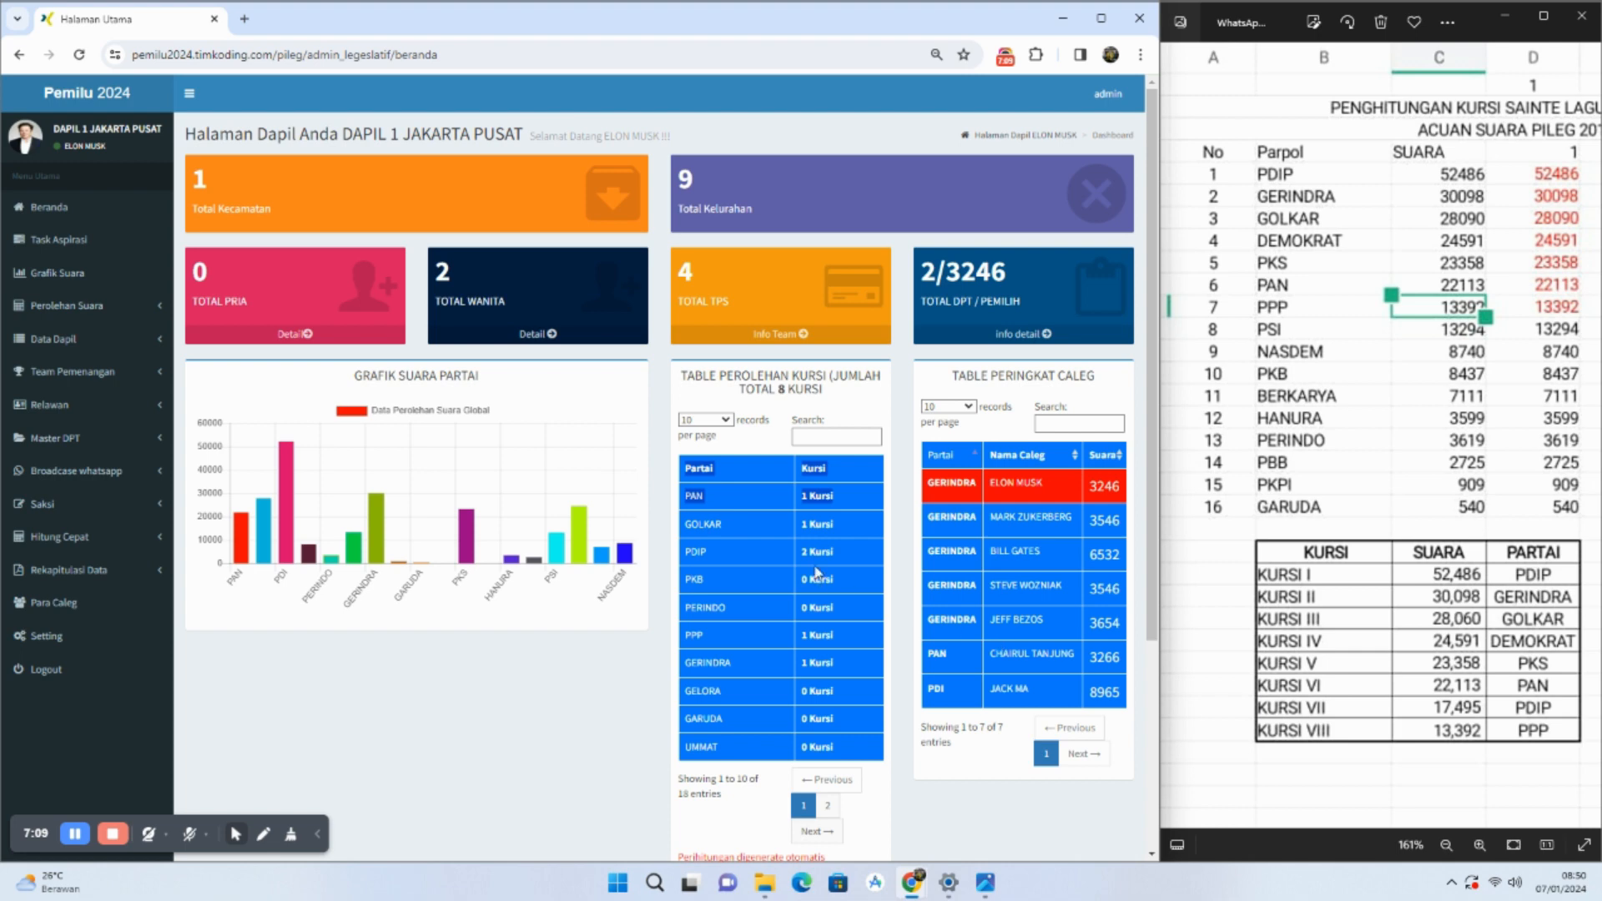
pyautogui.click(673, 534)
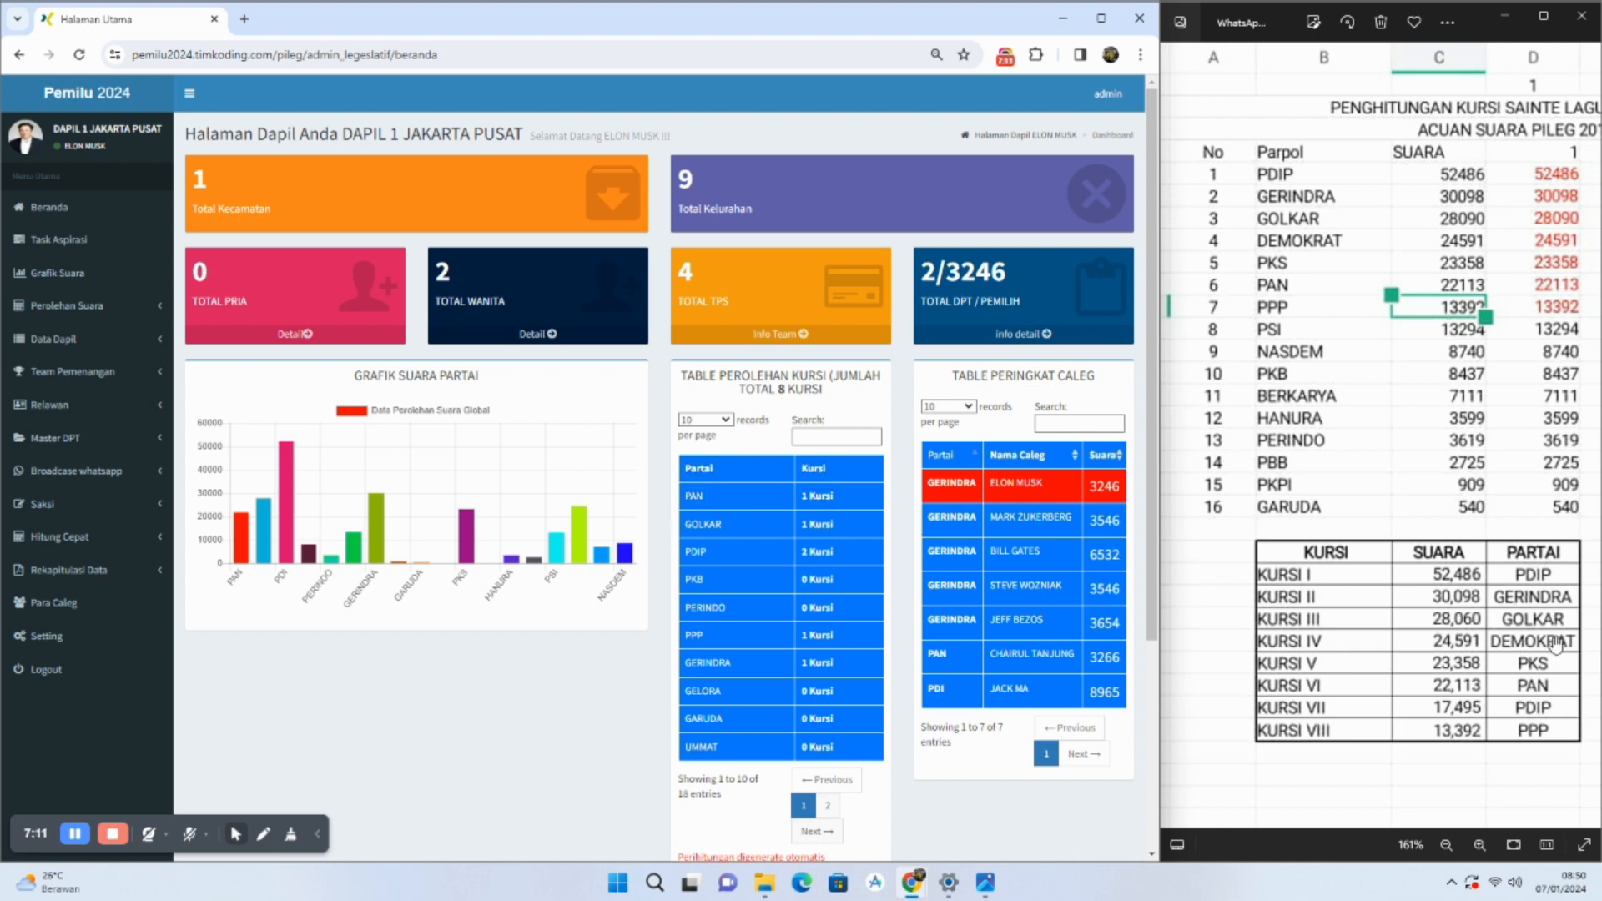
pyautogui.doubleClick(703, 548)
pyautogui.click(826, 805)
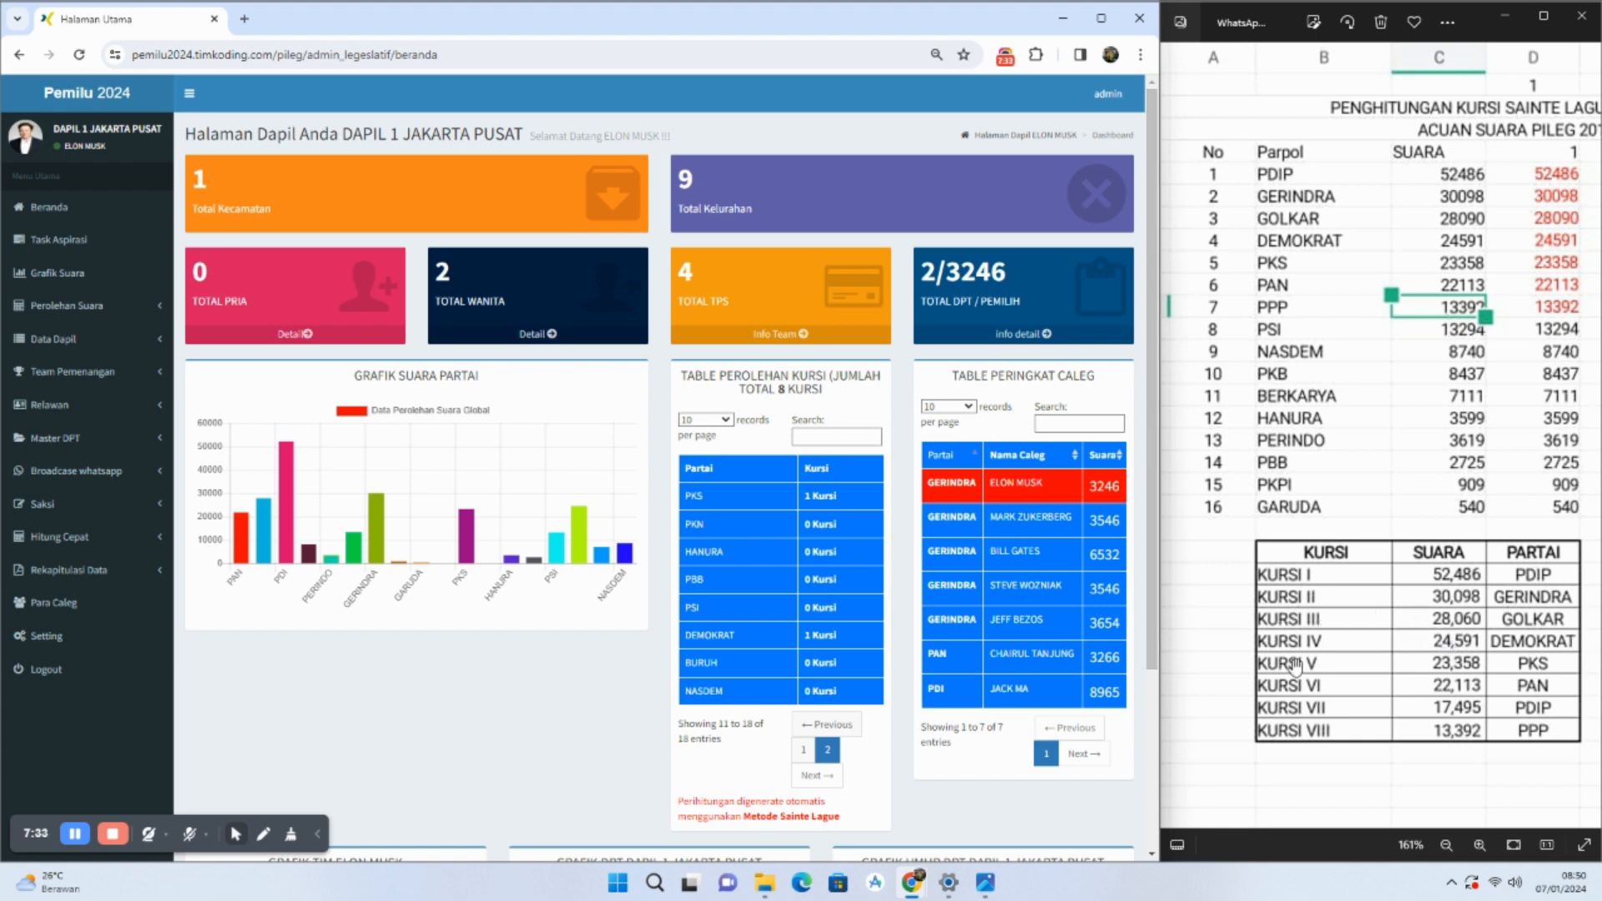
pyautogui.click(806, 748)
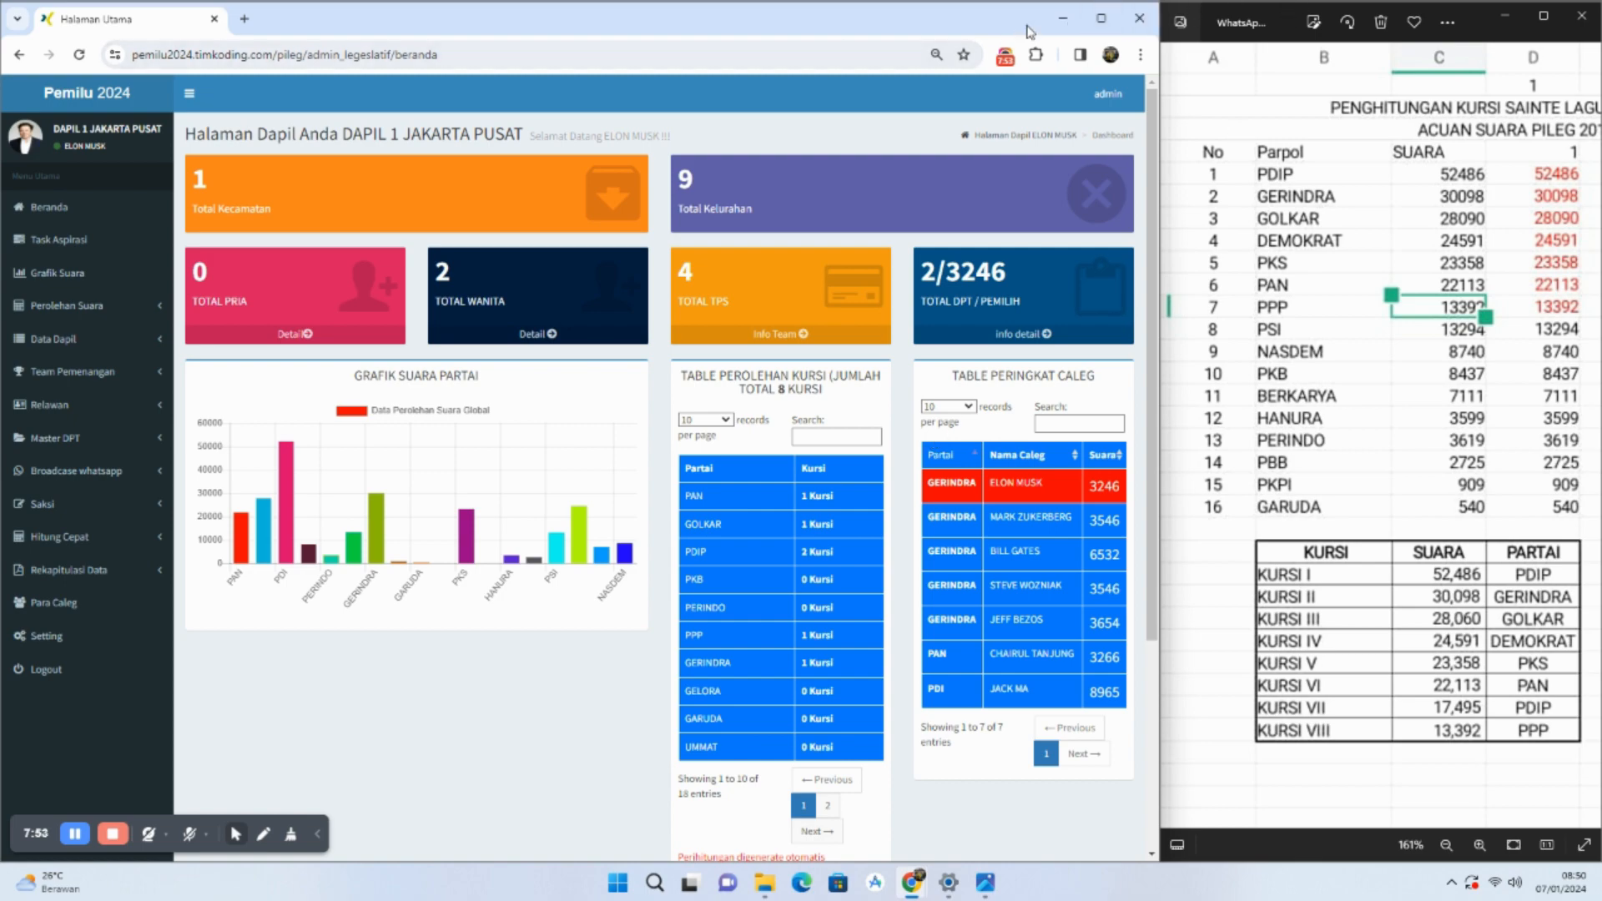
# - Show the dashboard in full screen and point out the Metode Sainte Lague note below the seat table
pyautogui.click(1102, 19)
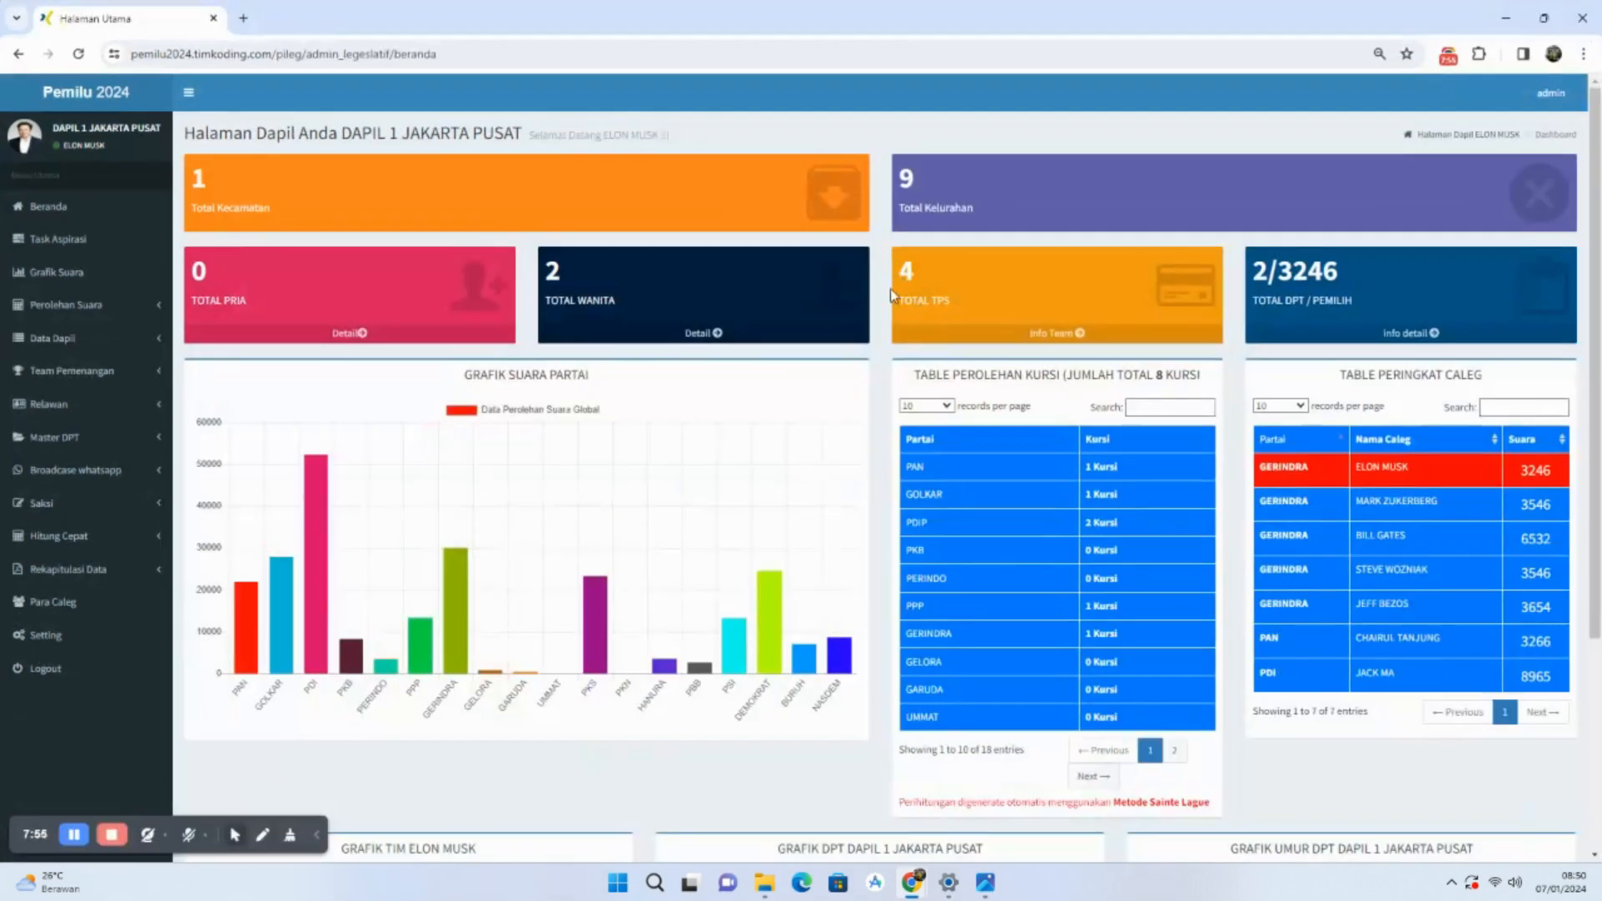
pyautogui.press('F11')
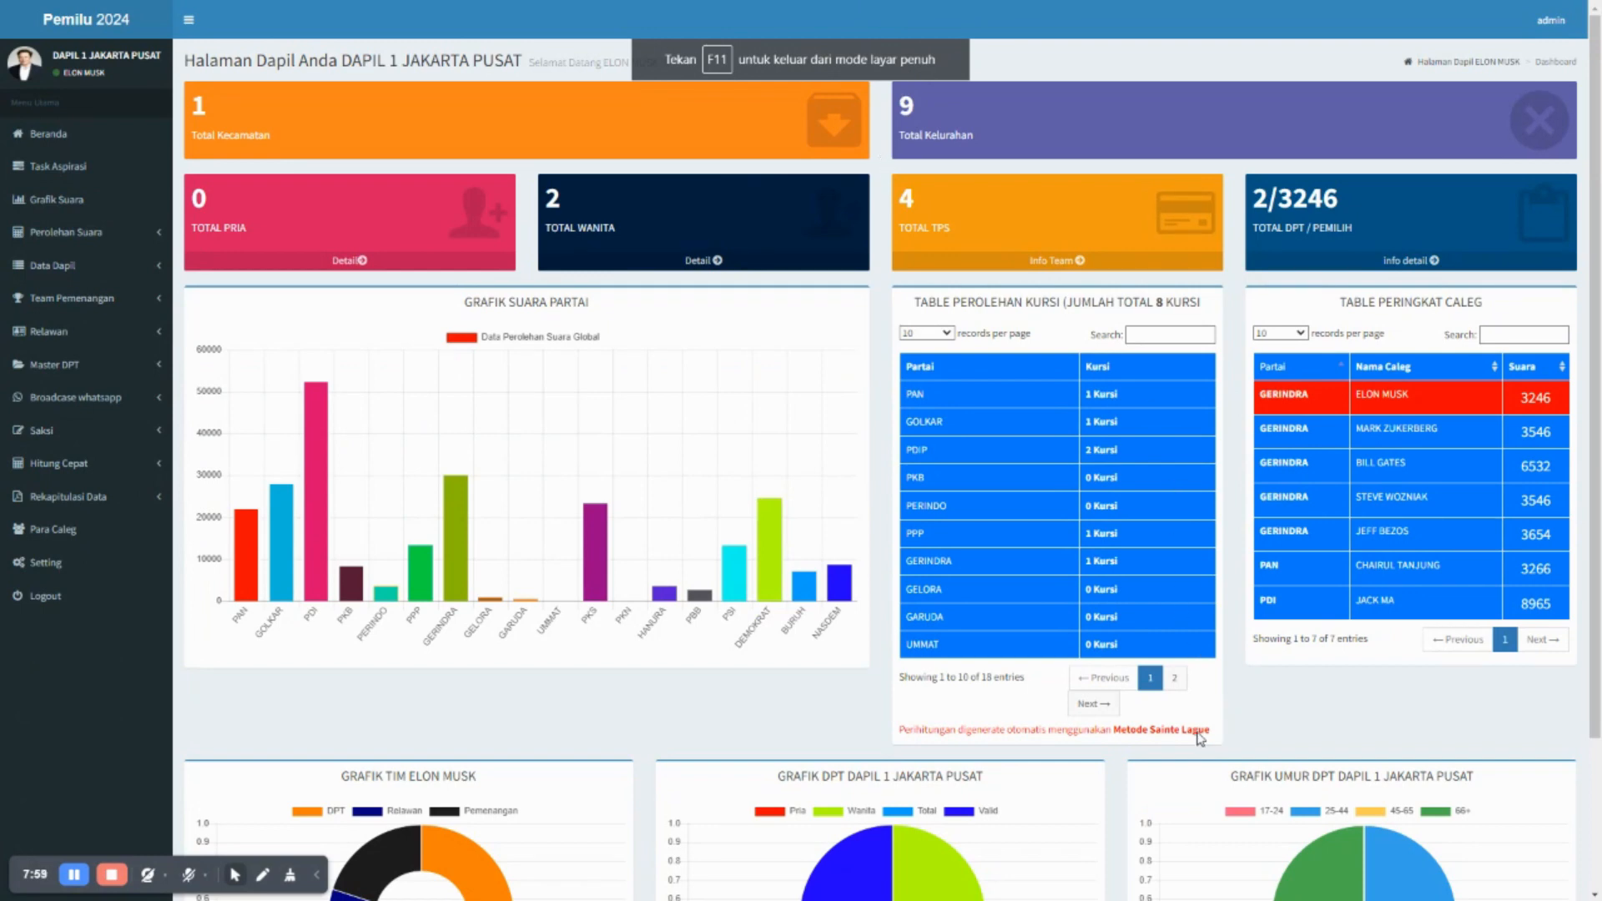
pyautogui.moveTo(1210, 731); pyautogui.dragTo(894, 737)
pyautogui.click(892, 733)
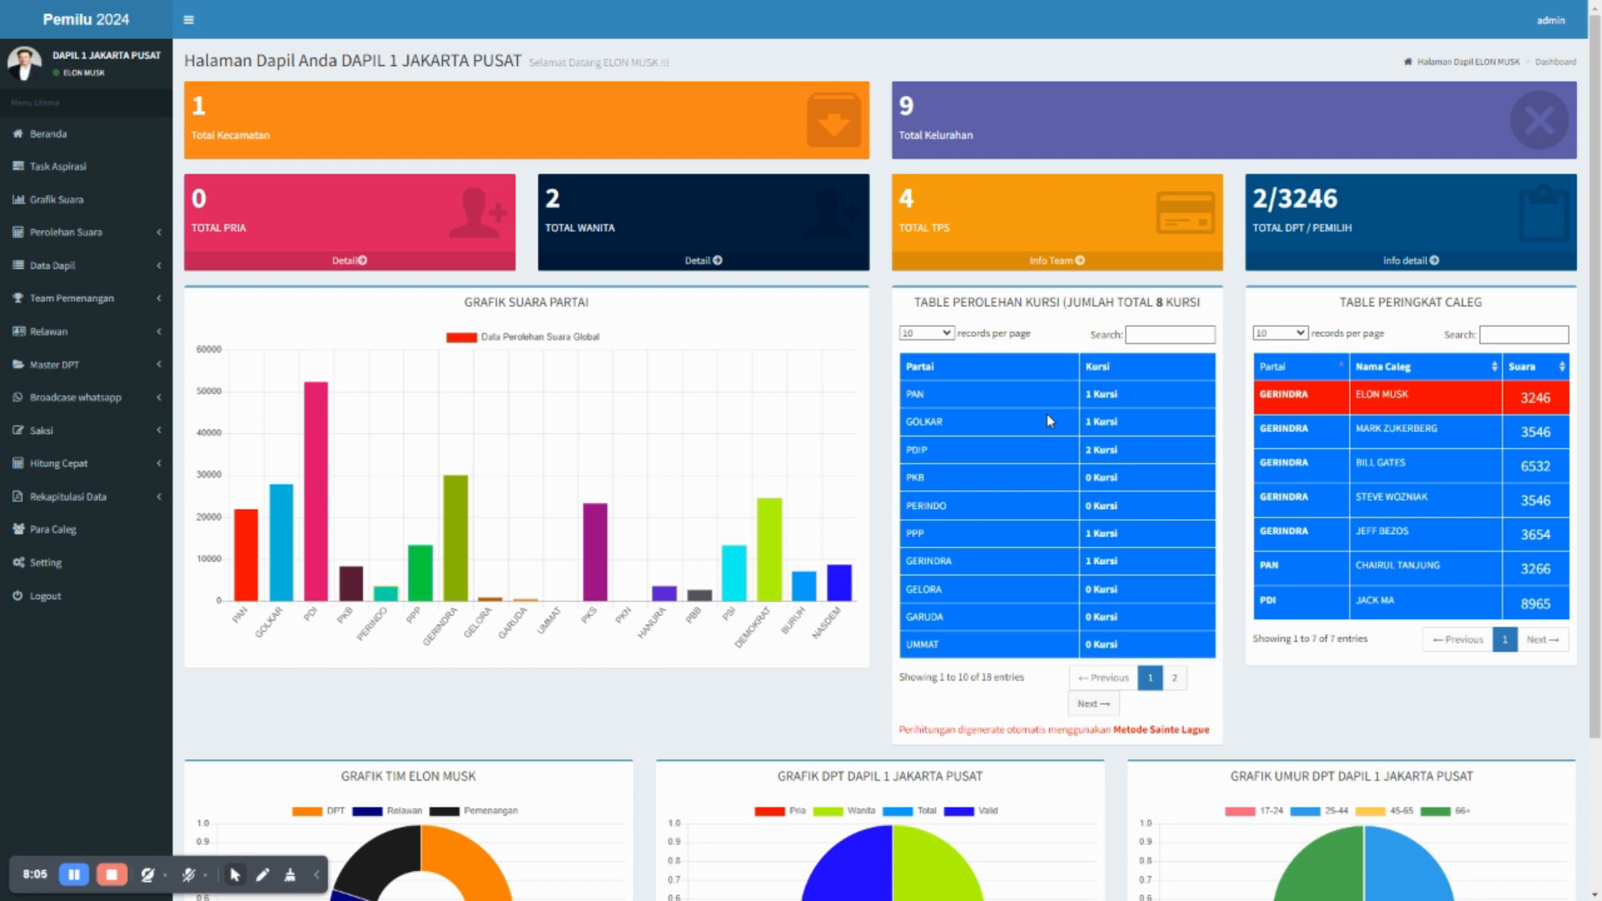
# - Sort the candidate ranking table by votes in ascending order, and re-sort it by party in ascending order
pyautogui.click(1324, 376)
pyautogui.click(1310, 375)
pyautogui.click(1559, 370)
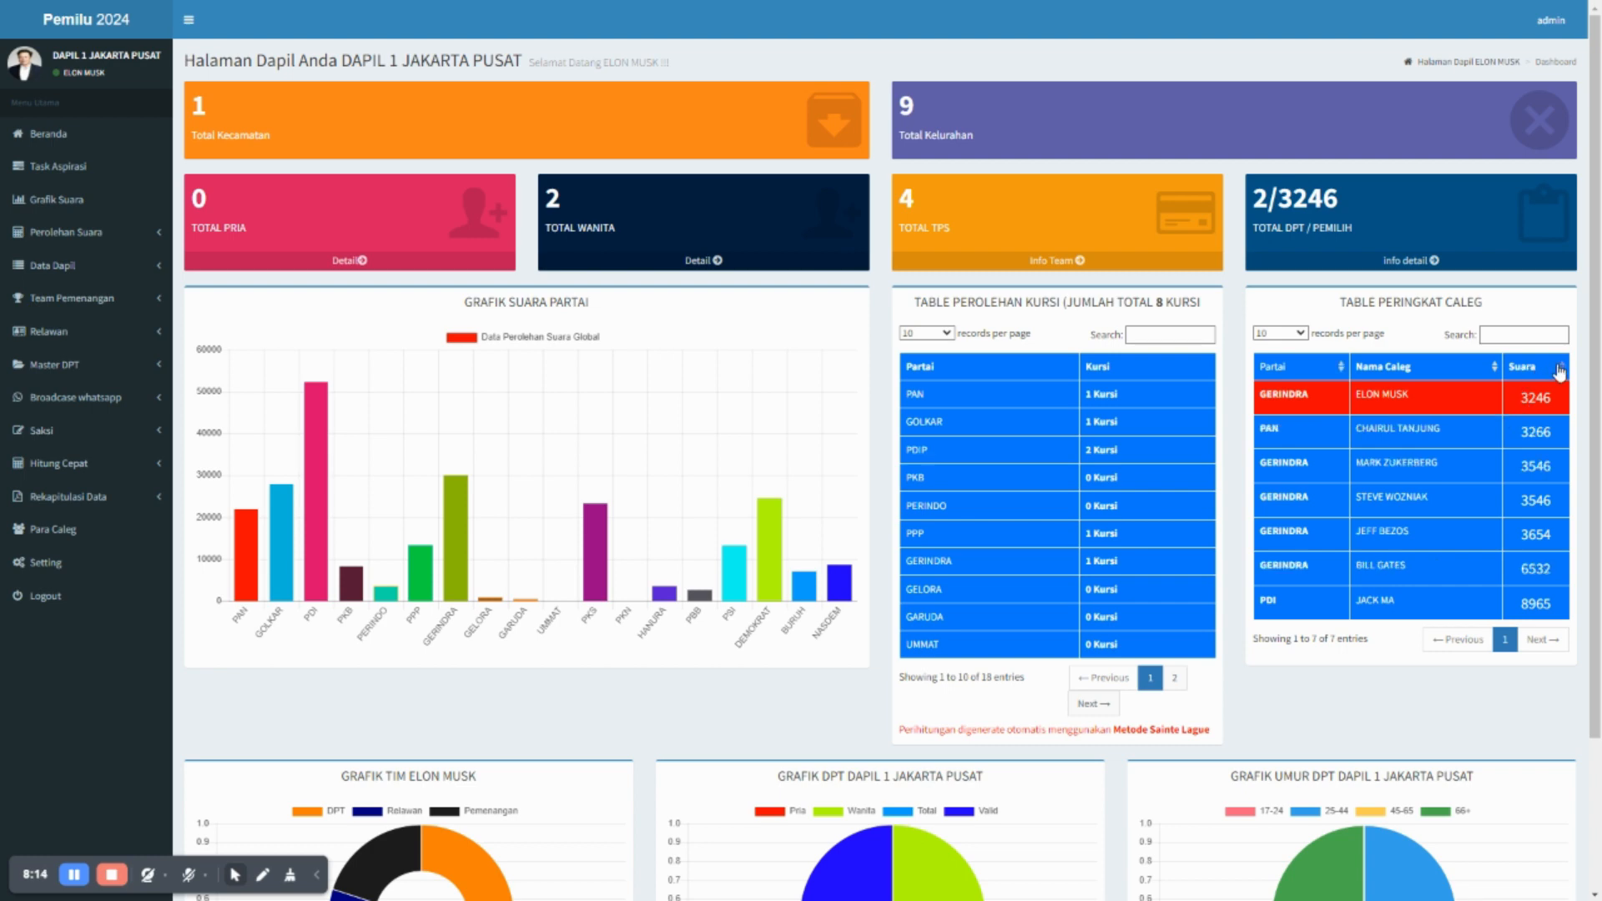
pyautogui.click(1318, 375)
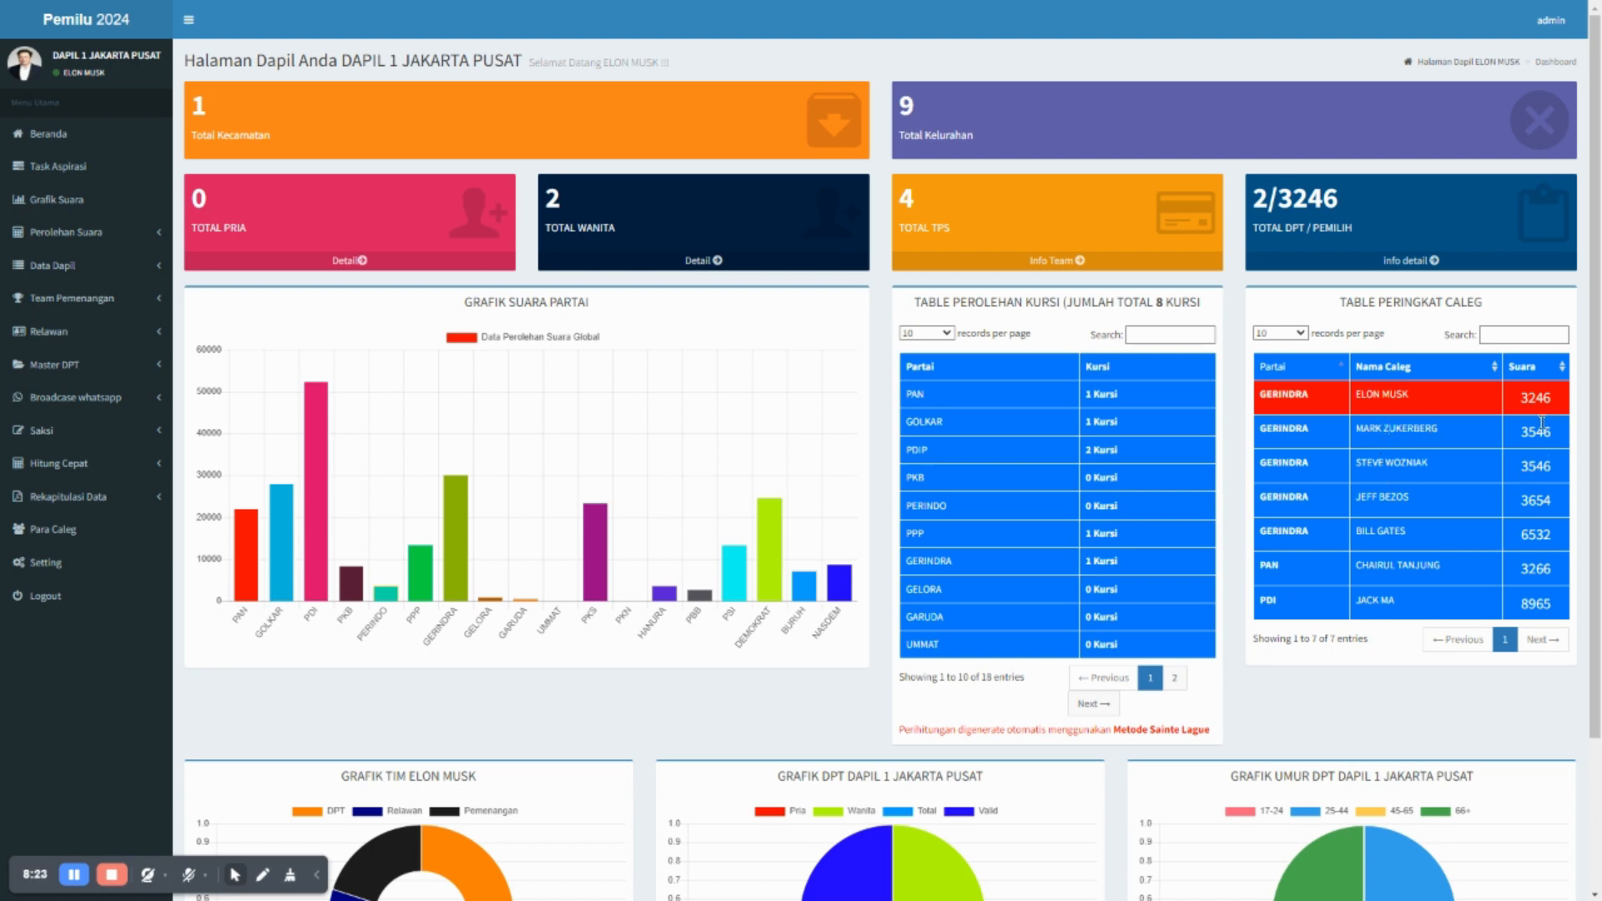
# - Examine the votes of the Gerindra candidates in the candidate ranking table, starting with Elon Musk
pyautogui.moveTo(1258, 396); pyautogui.dragTo(1546, 397)
pyautogui.moveTo(1520, 504); pyautogui.dragTo(1562, 511)
pyautogui.moveTo(1520, 401); pyautogui.dragTo(1595, 394)
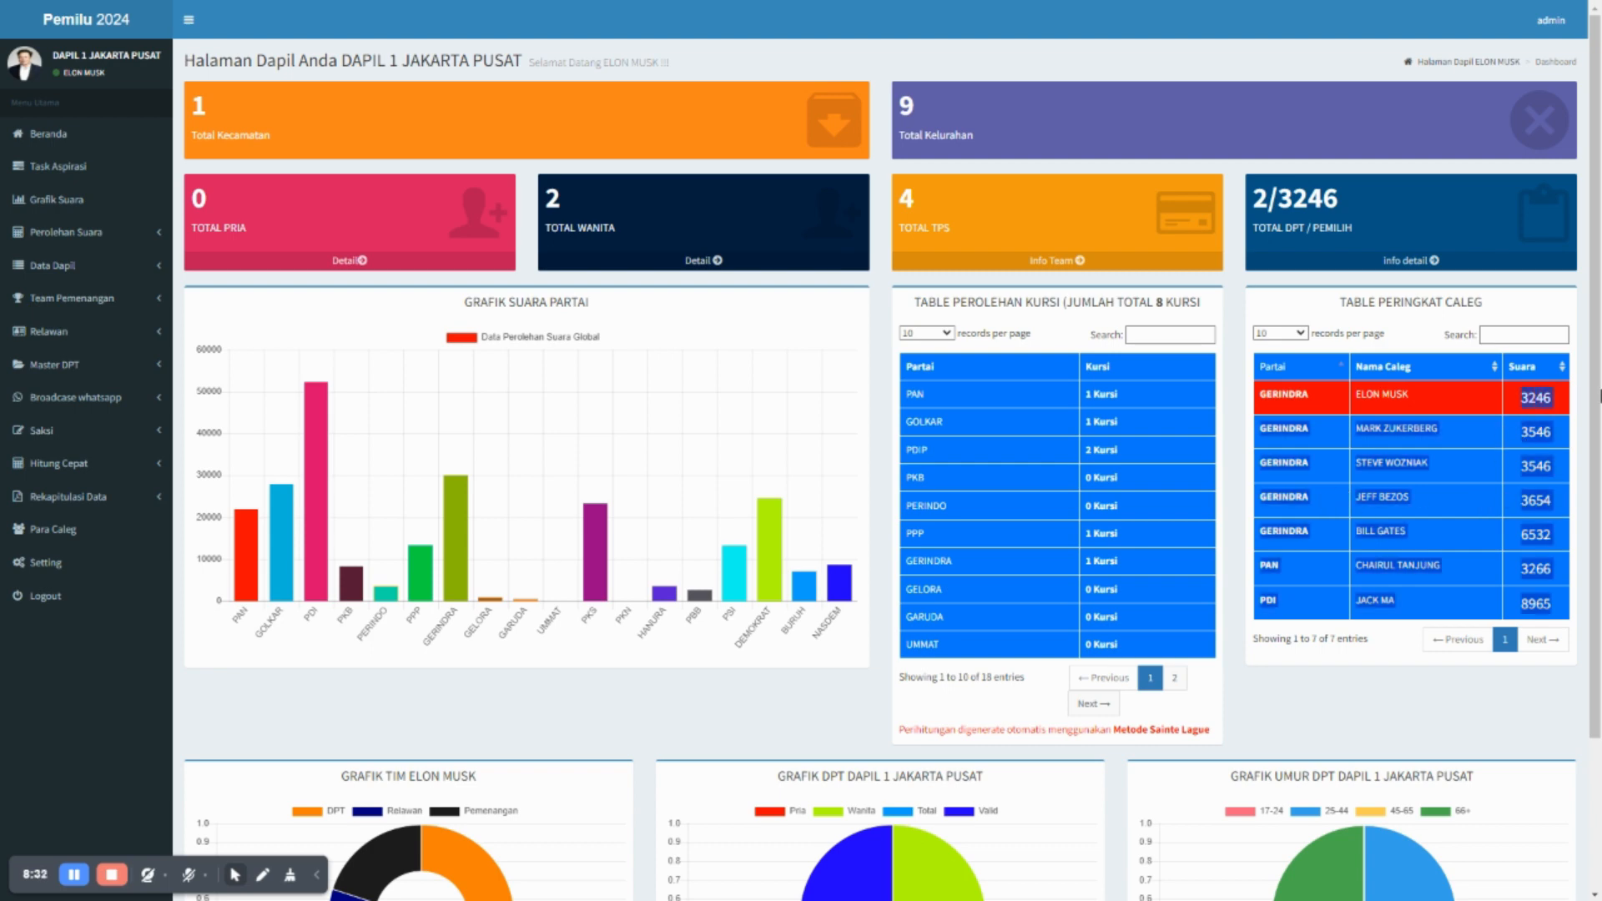
pyautogui.click(1556, 427)
# - Look over the dashboard's lower charts and view the candidate ranking in descending party order, restoring the ascending order
pyautogui.scroll(-2, 1318, 549)
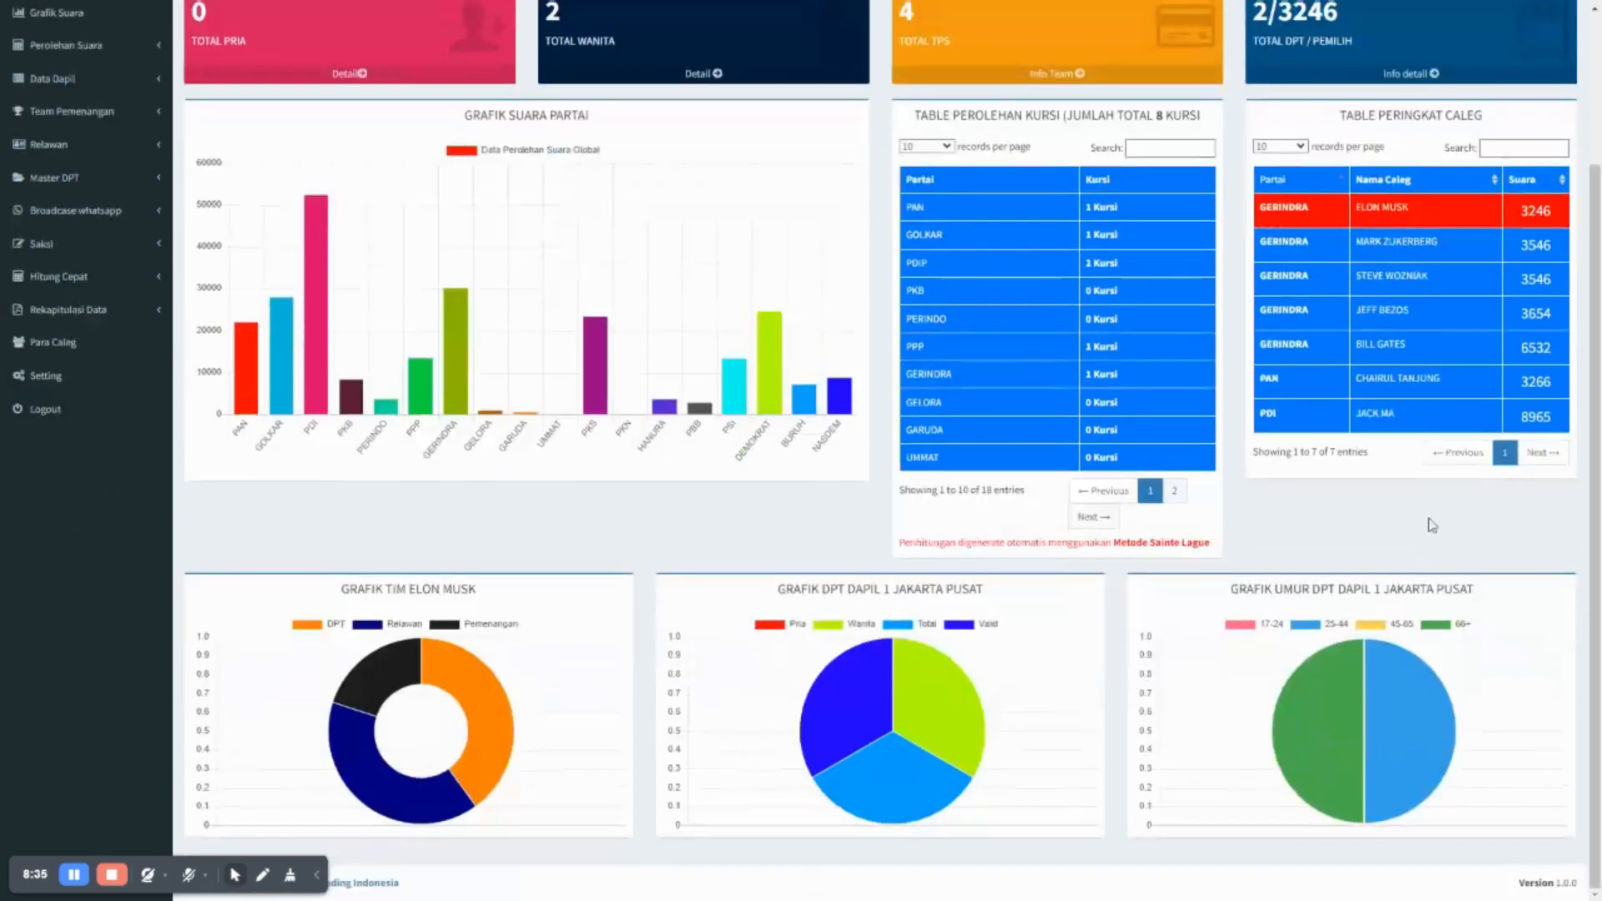
pyautogui.scroll(2, 1432, 524)
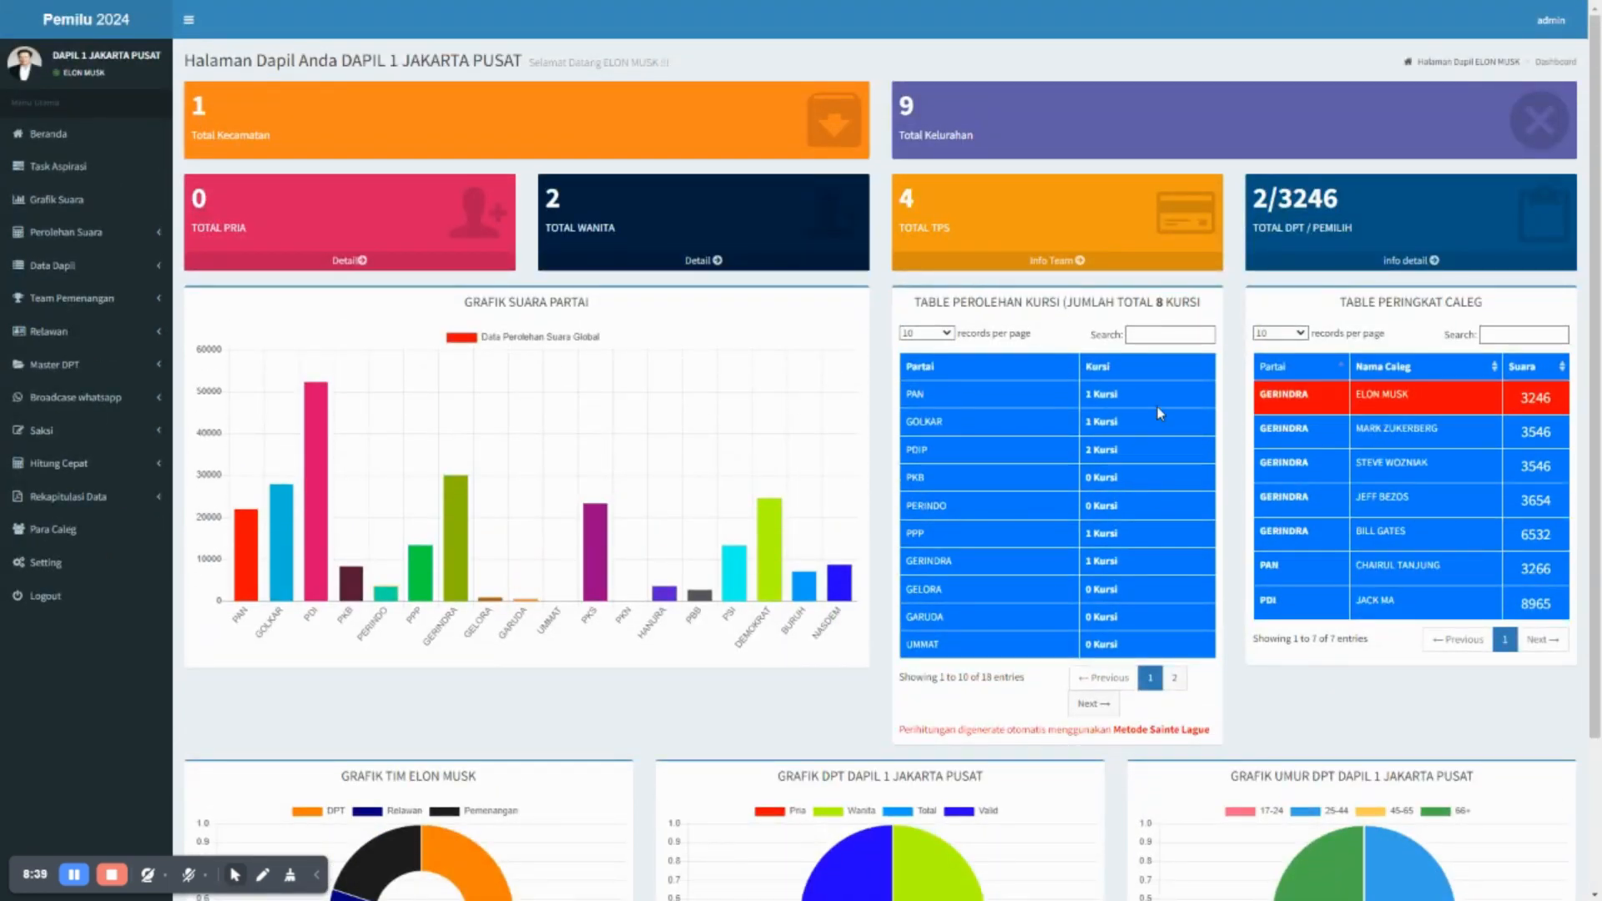
pyautogui.scroll(-1, 1291, 458)
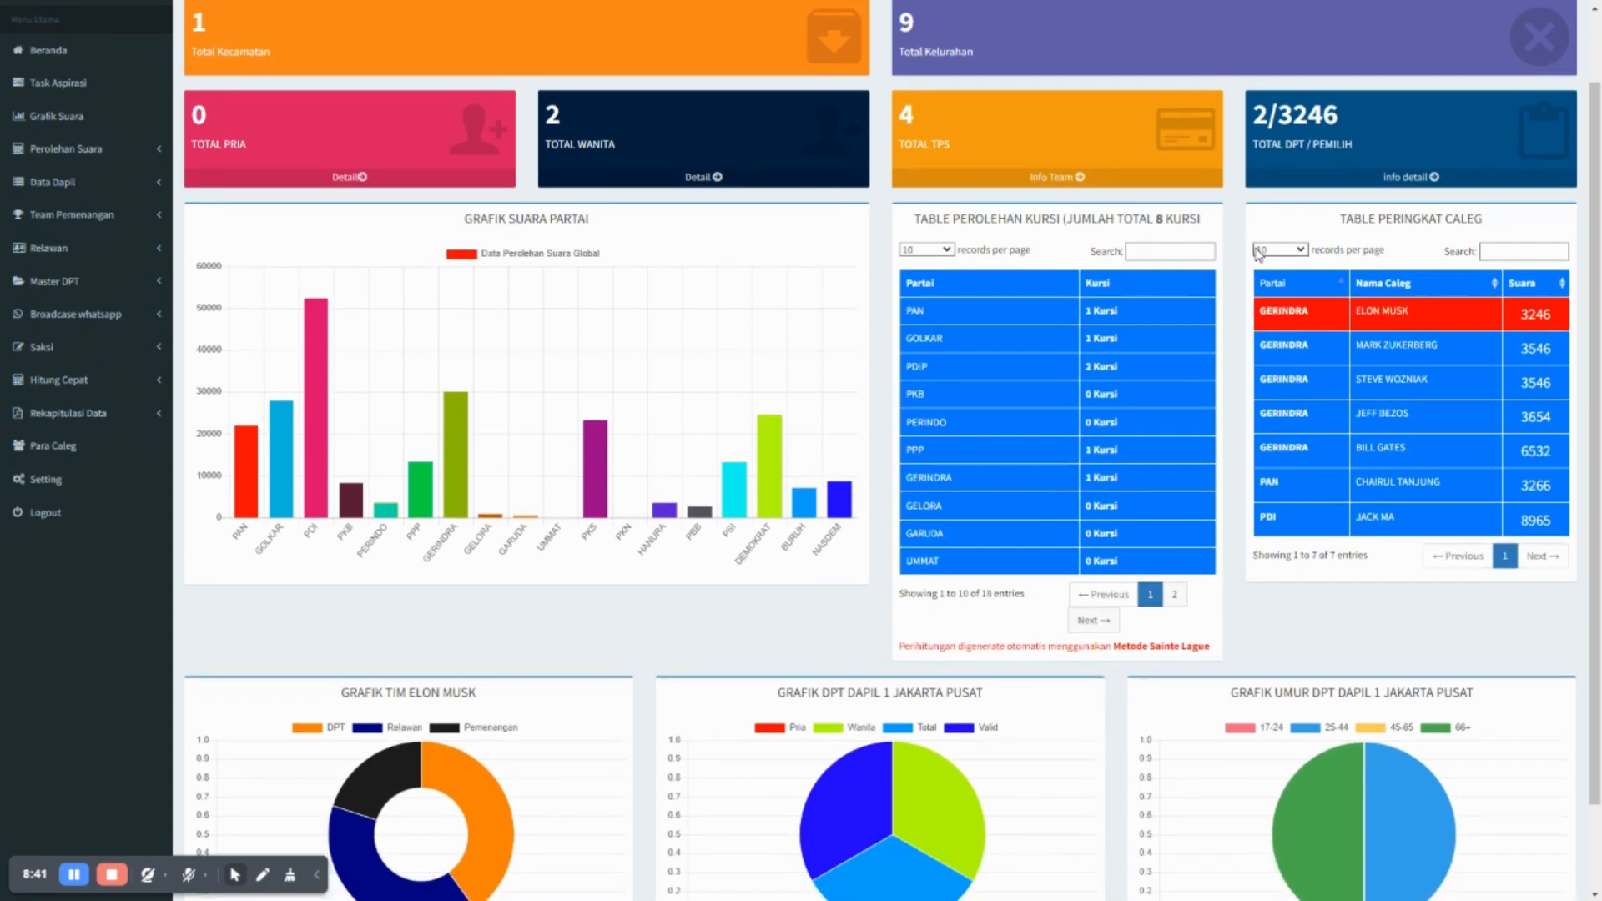
pyautogui.click(1301, 285)
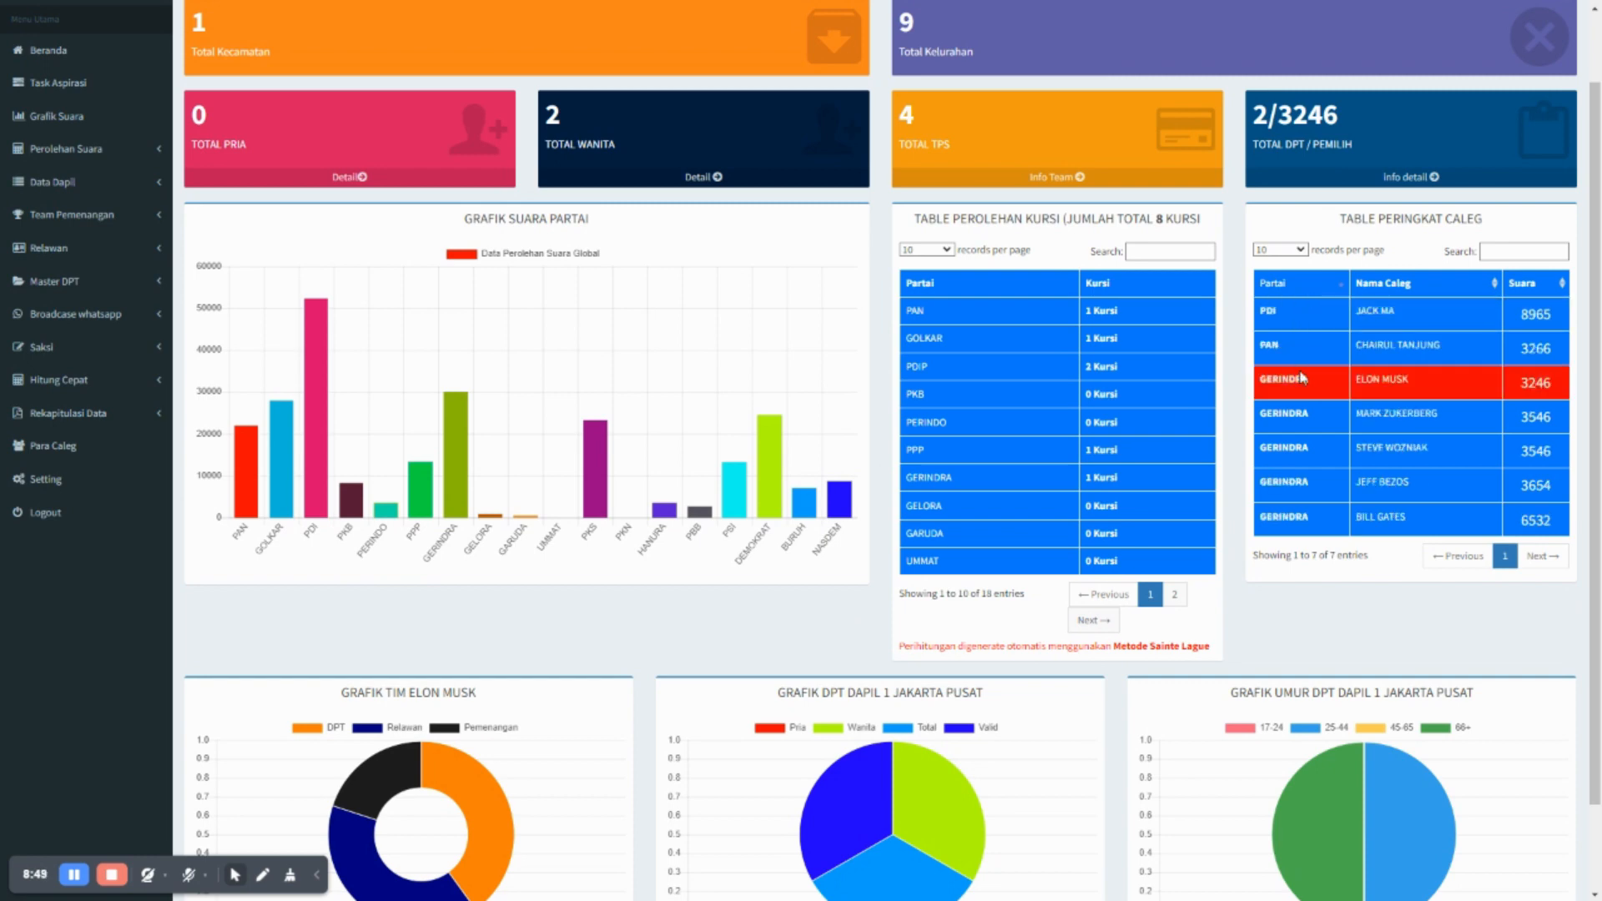
pyautogui.click(1285, 291)
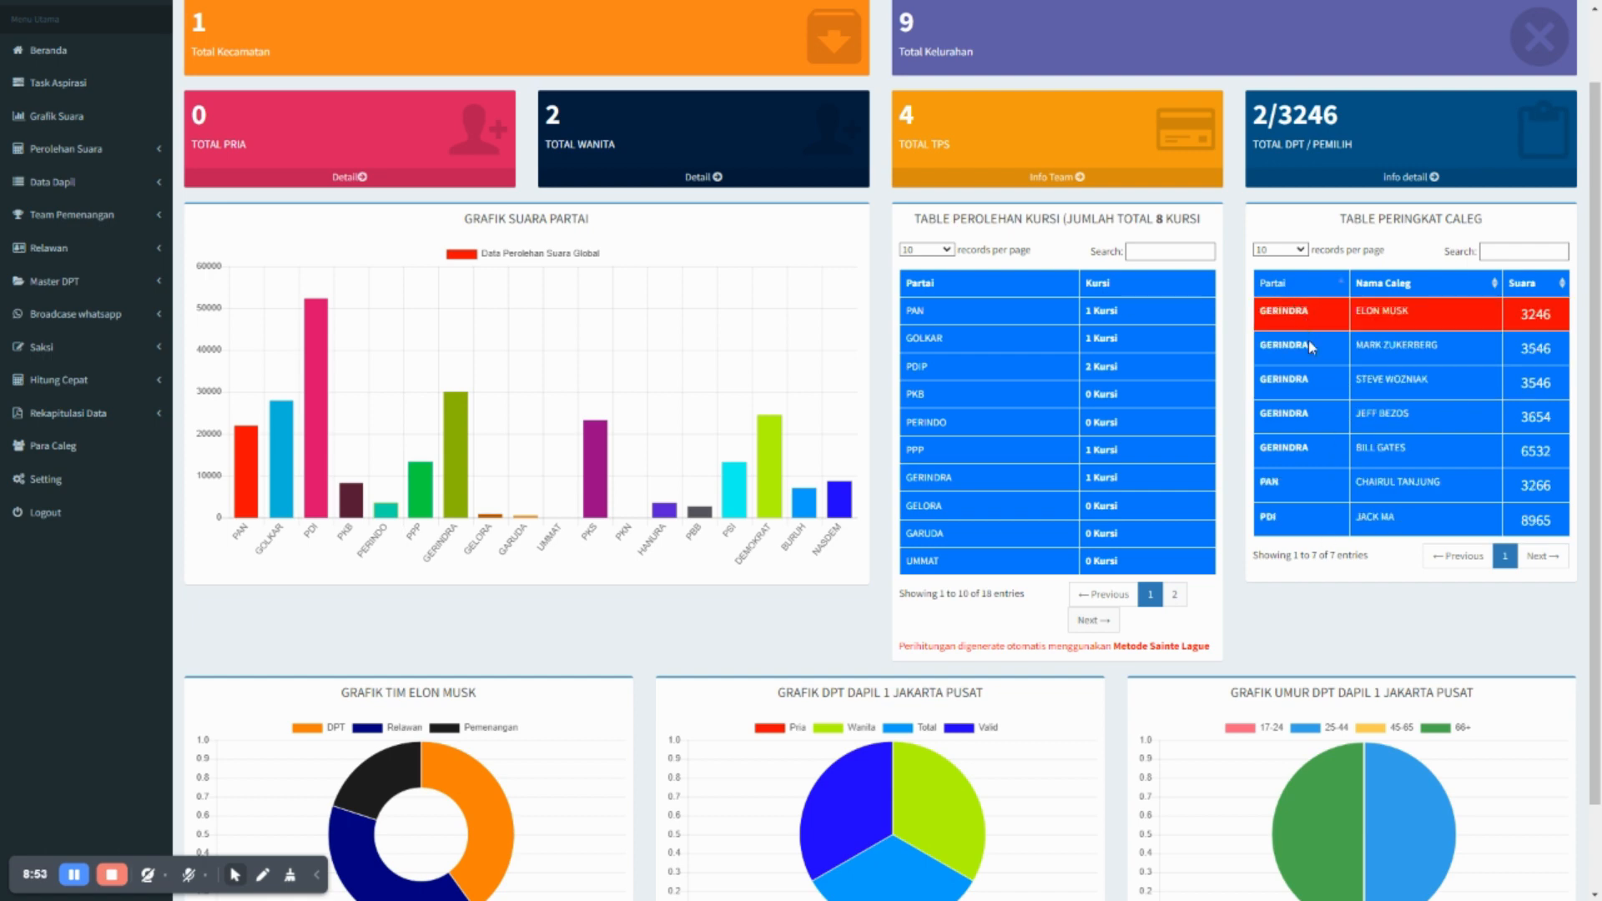